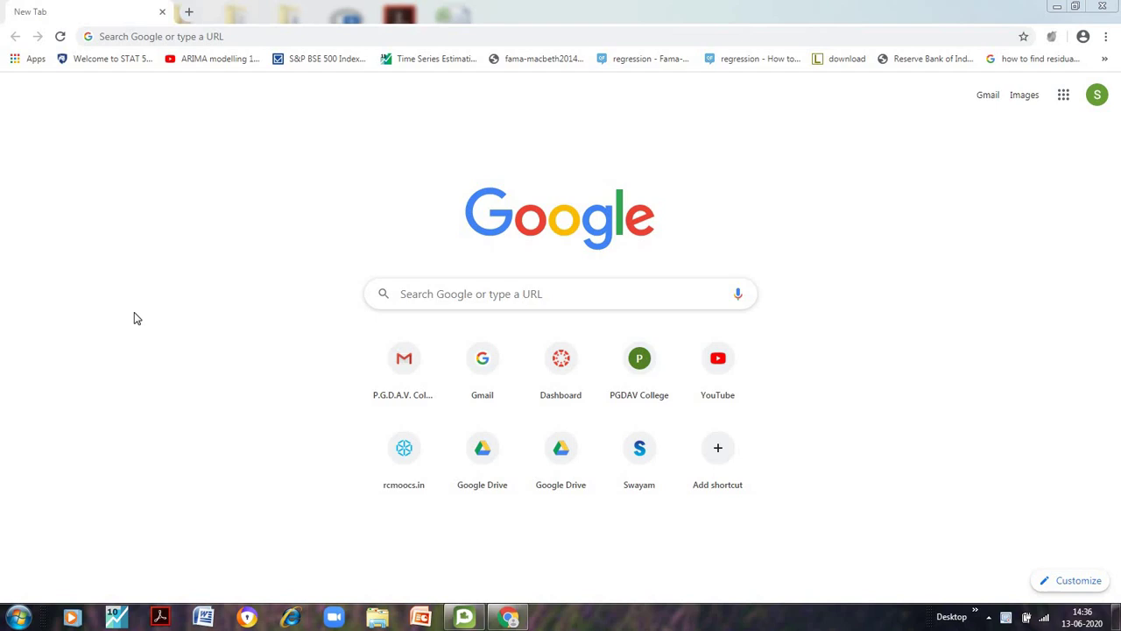
# Step: Search Google for 'edmodo' from the Chrome address bar
pyautogui.click(329, 36)
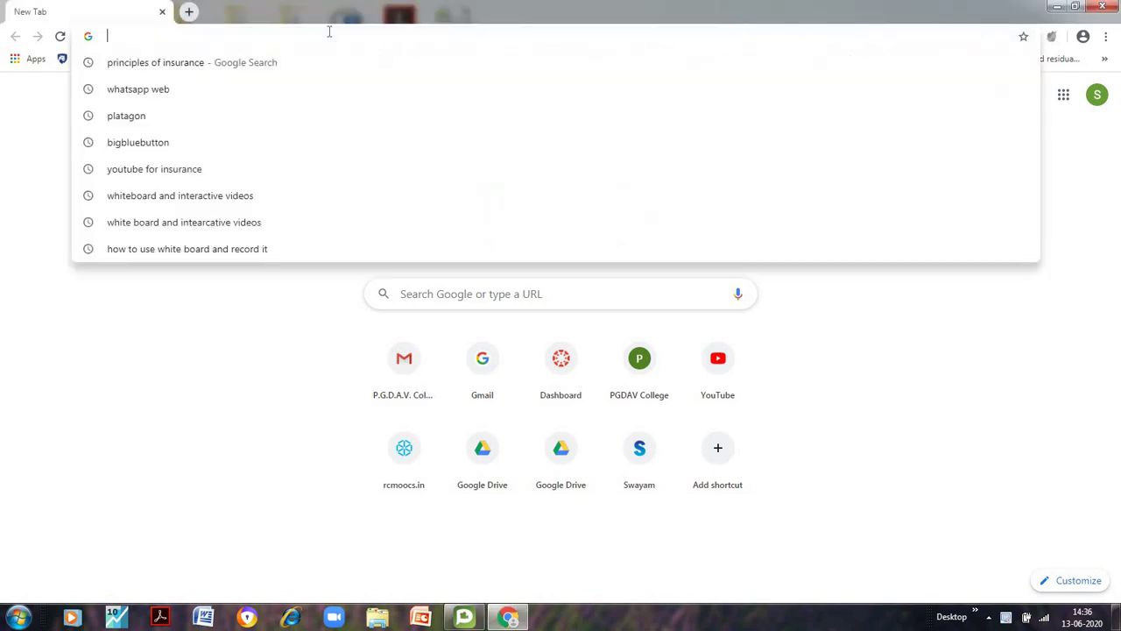
pyautogui.write('edmodo')
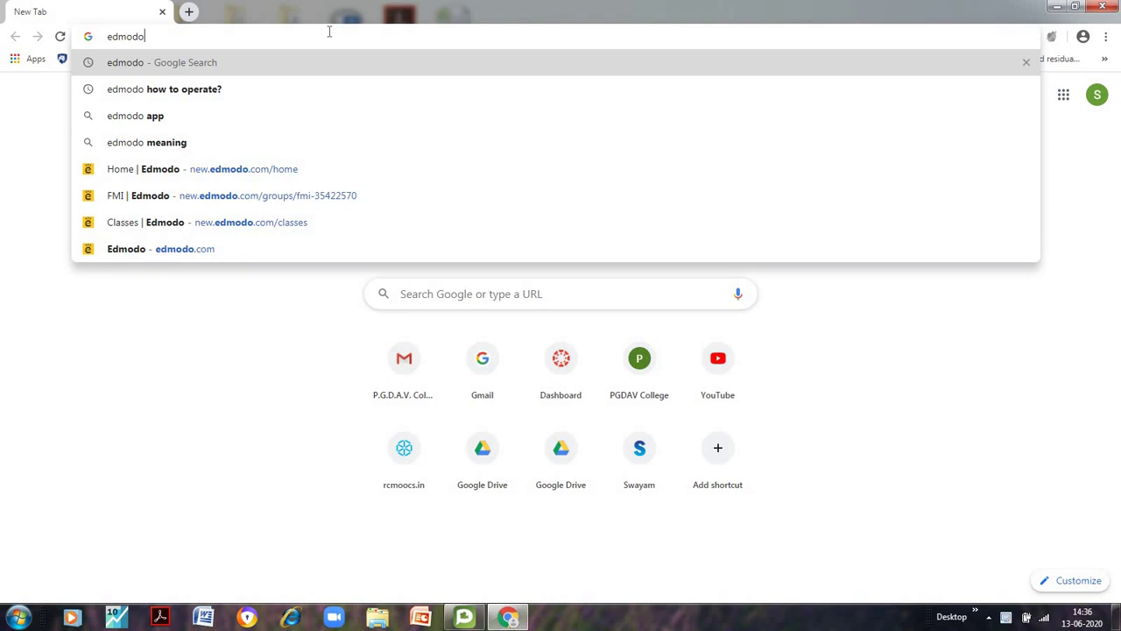
pyautogui.hotkey('shift', 'Return')
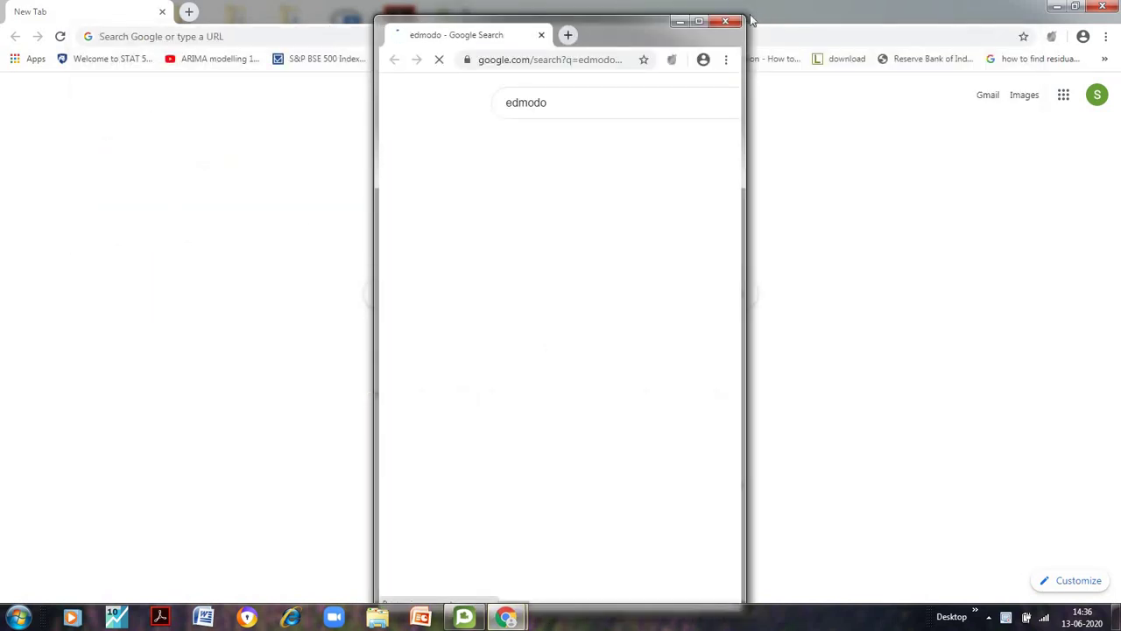
# Step: Maximize the results window and reach the signed-in Edmodo teacher home feed
pyautogui.click(706, 24)
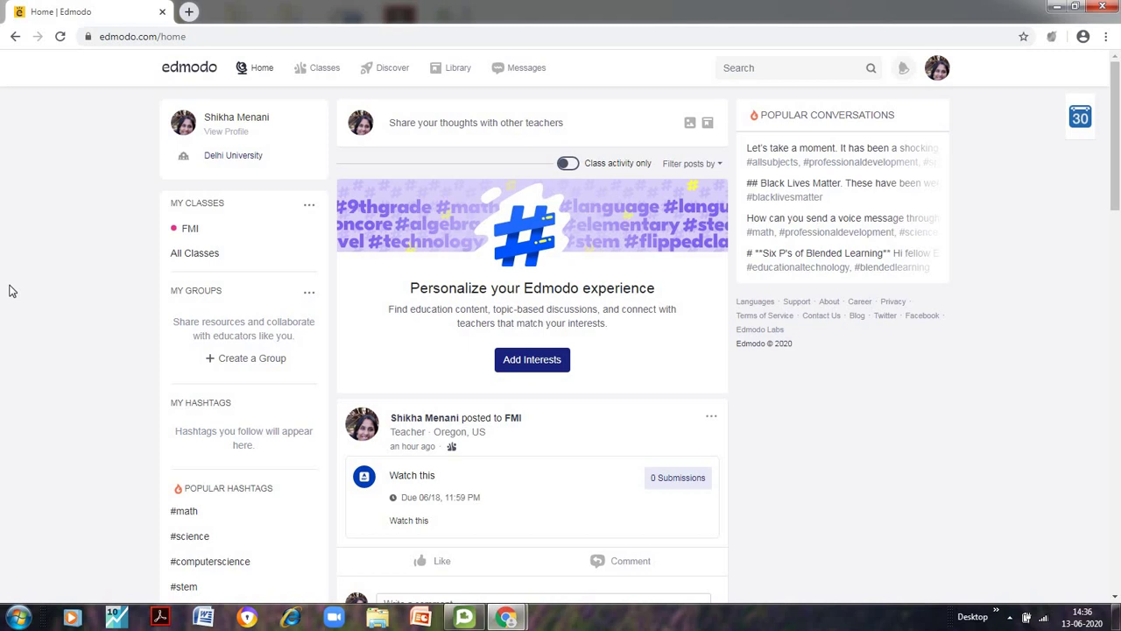
pyautogui.moveTo(320, 67)
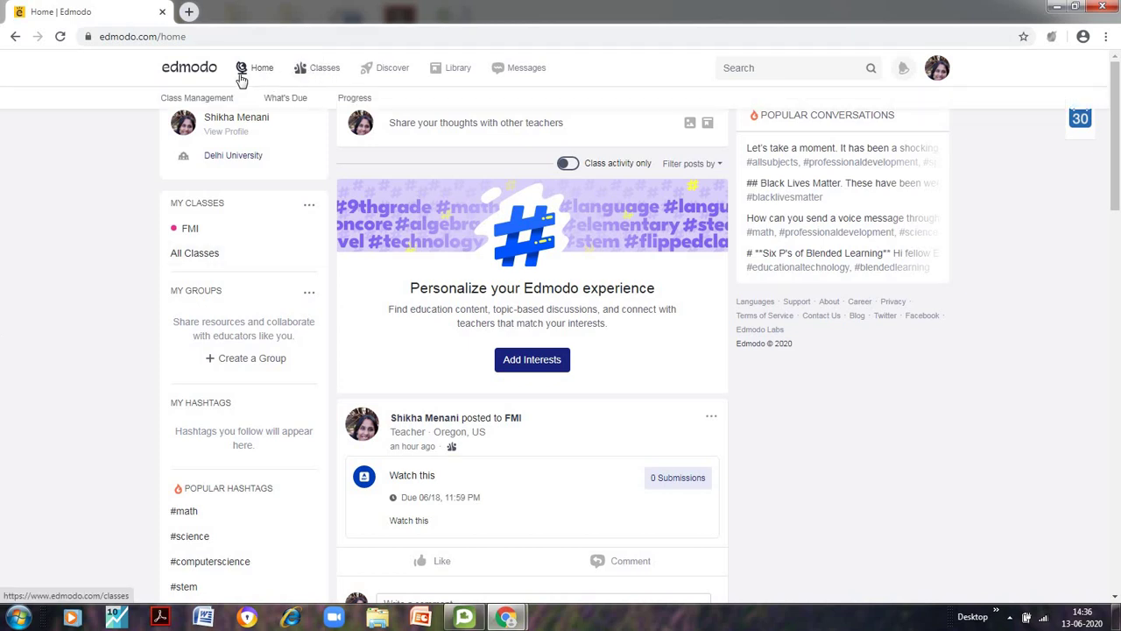
# Step: Open My Classes and reveal the Create Class / Join Class choices
pyautogui.click(327, 71)
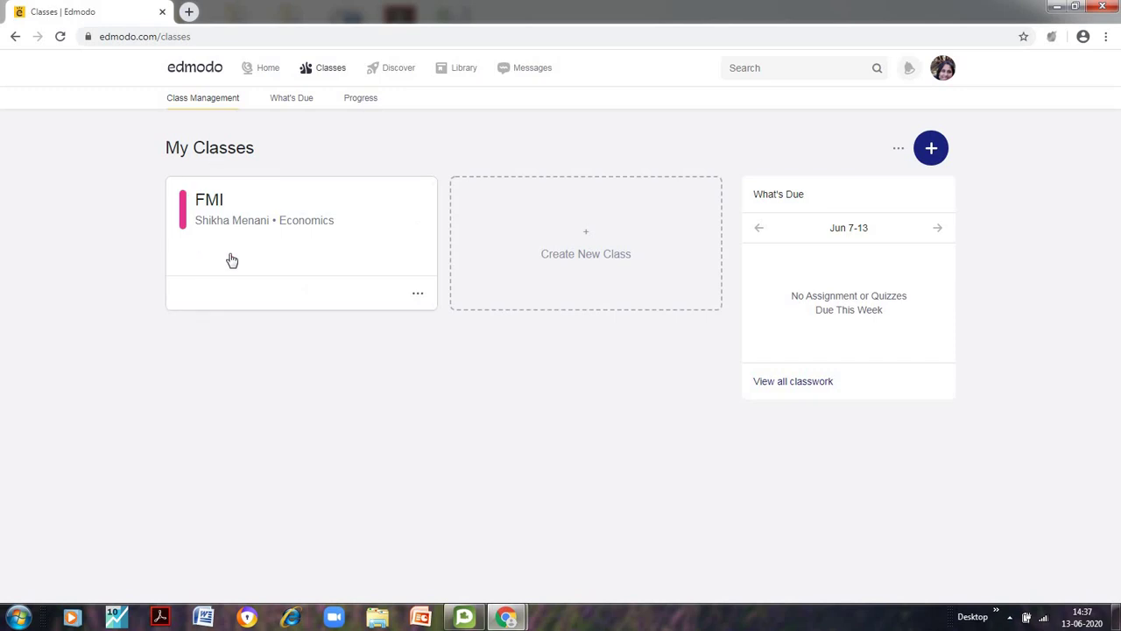
pyautogui.click(933, 151)
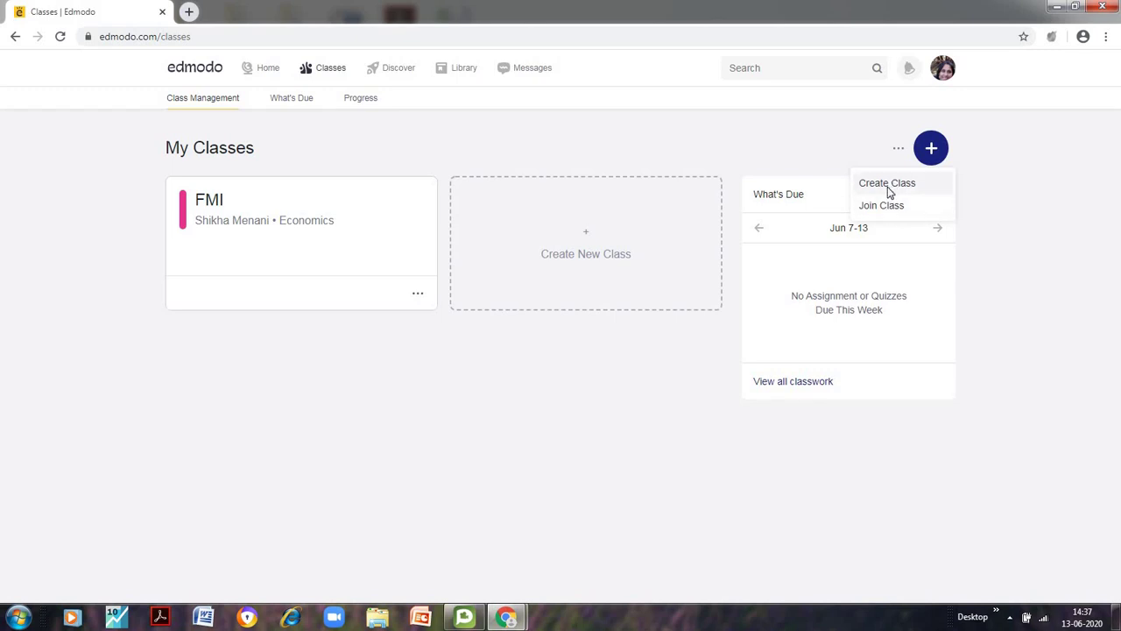
# Step: Start a new class named 'Shikha's Class' with description 'Online Teaching learning process', fixing the misspelling
pyautogui.click(887, 186)
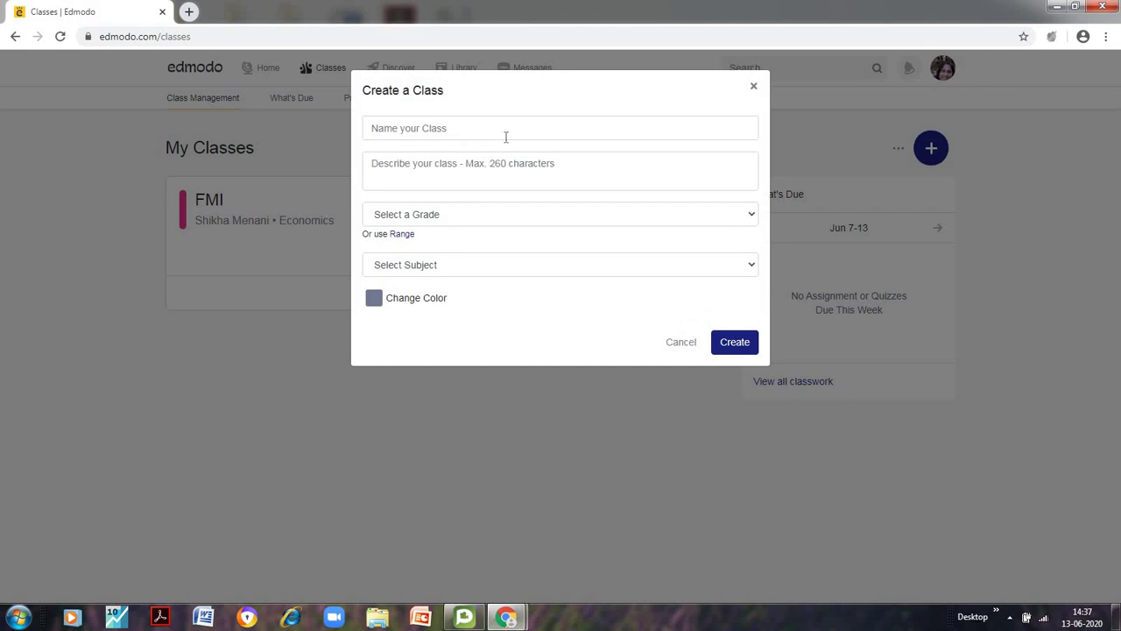
pyautogui.click(505, 128)
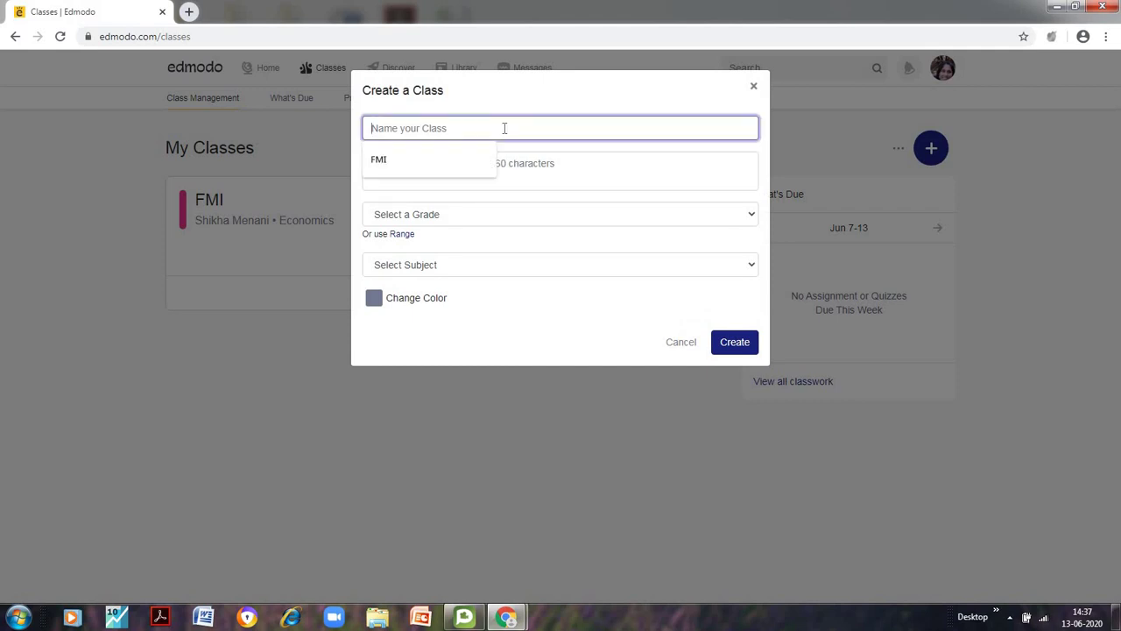
pyautogui.write('Shikh')
pyautogui.hotkey('ctrl', 'a')
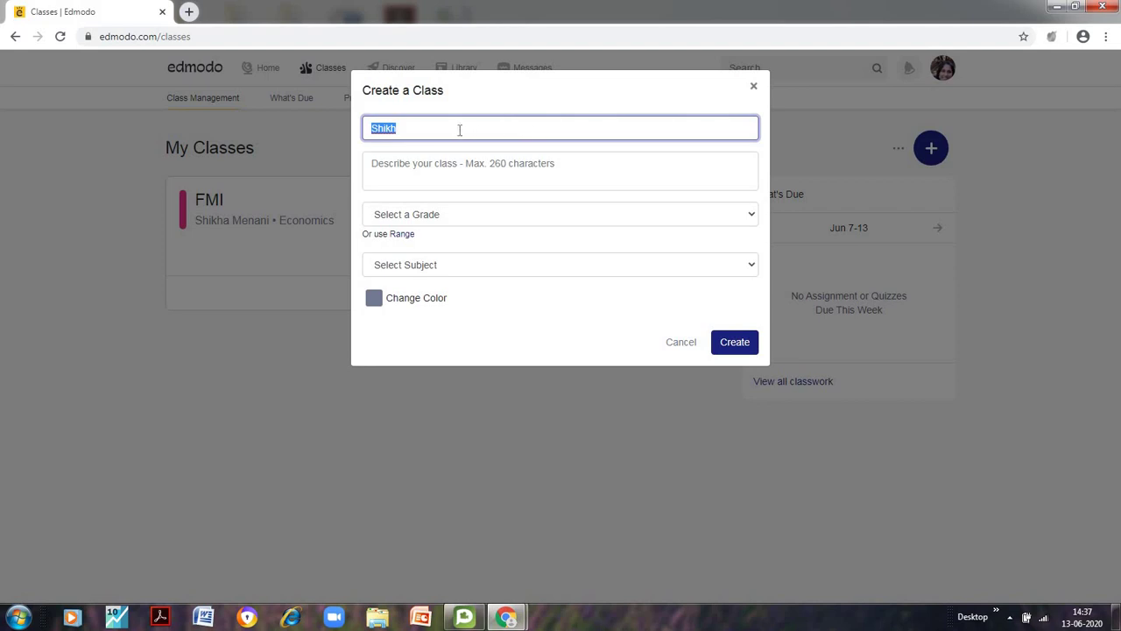
pyautogui.write("Shikha's Class")
pyautogui.click(463, 177)
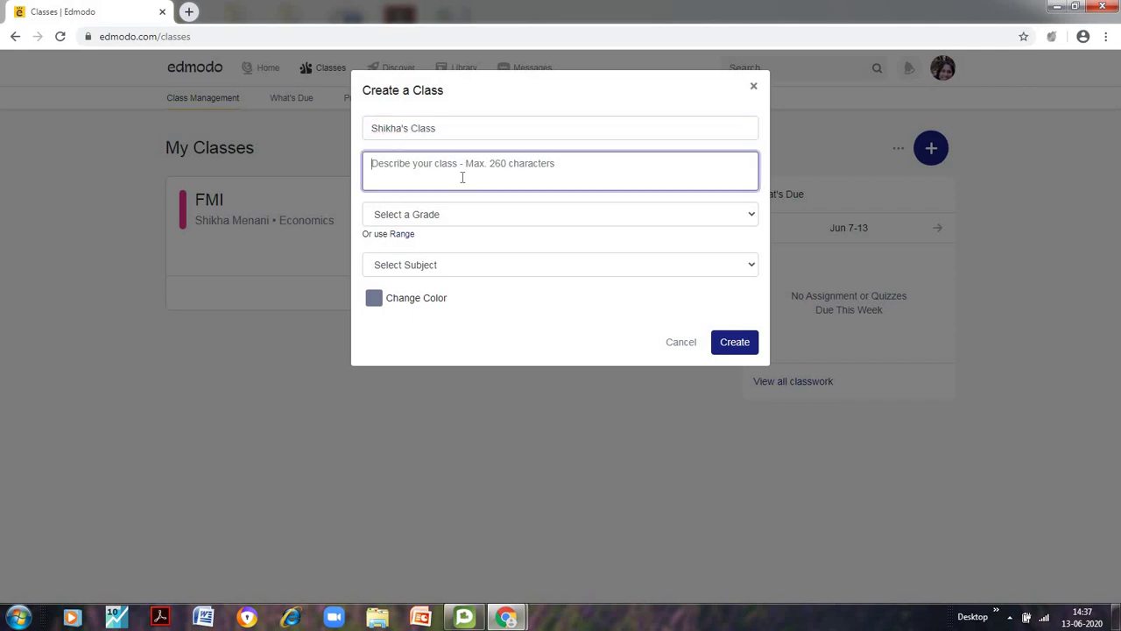
pyautogui.write('Onlin')
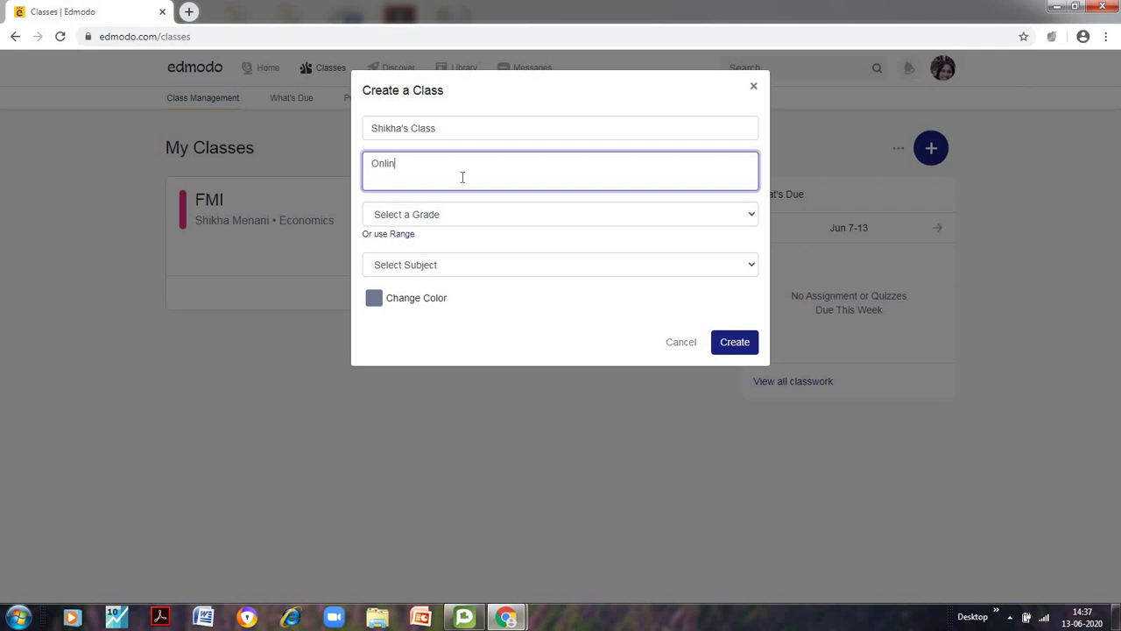
pyautogui.write('e Teachi')
pyautogui.write('ng Iwar')
pyautogui.write('leraning process')
pyautogui.rightClick(456, 172)
pyautogui.click(483, 184)
# Step: Set grade Higher Education, subject and sub-subject Vocational Studies, and create the class
pyautogui.click(442, 218)
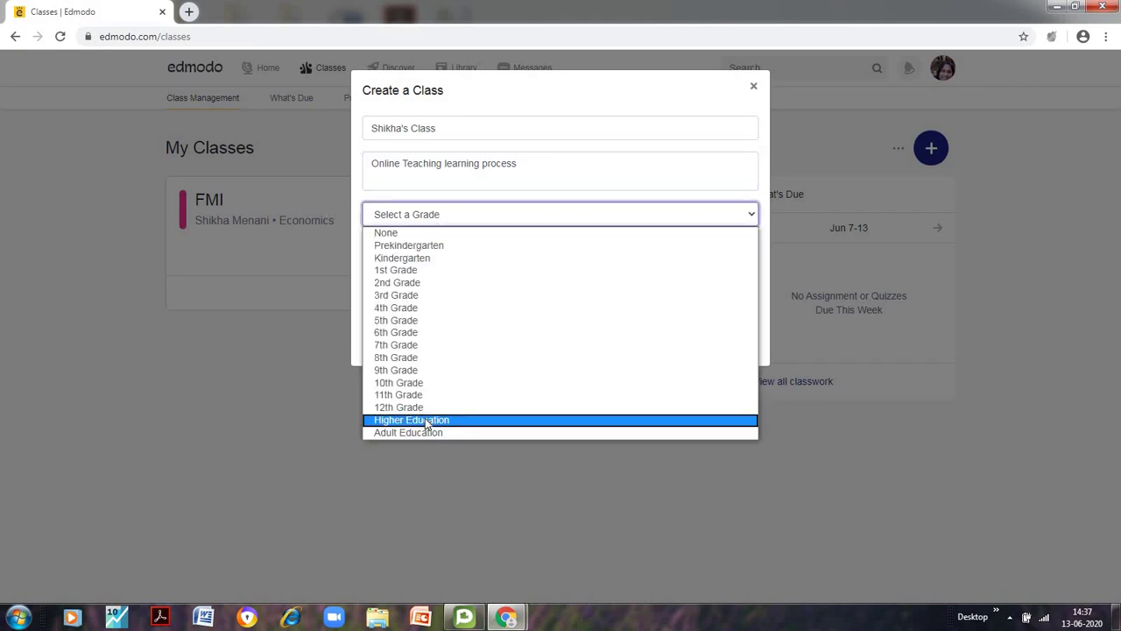
pyautogui.click(428, 421)
pyautogui.click(466, 268)
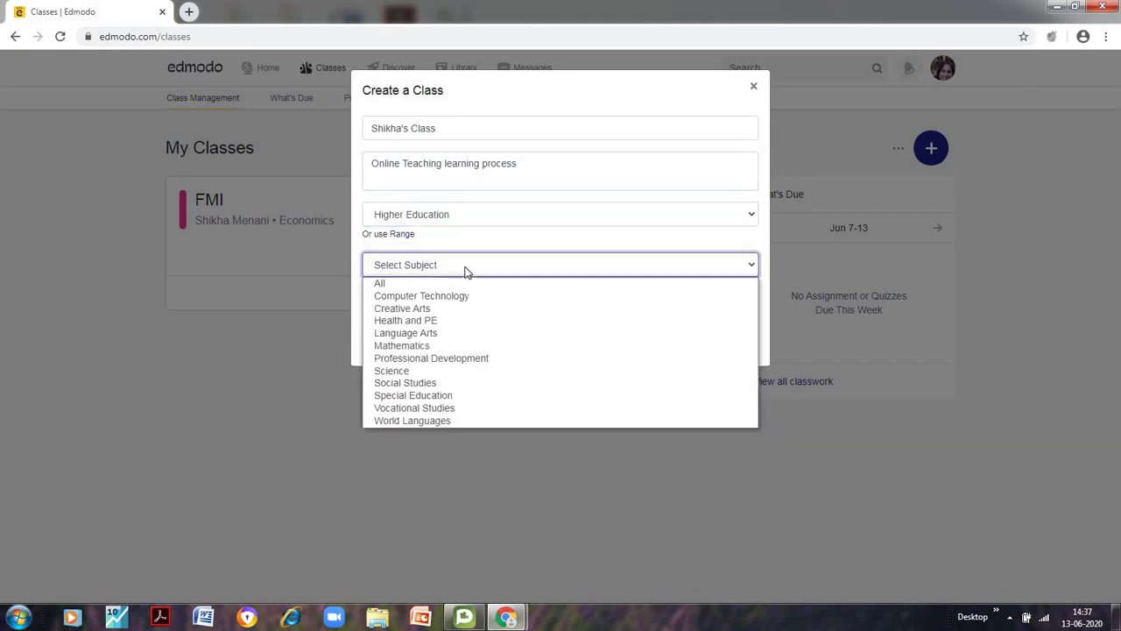
pyautogui.click(432, 408)
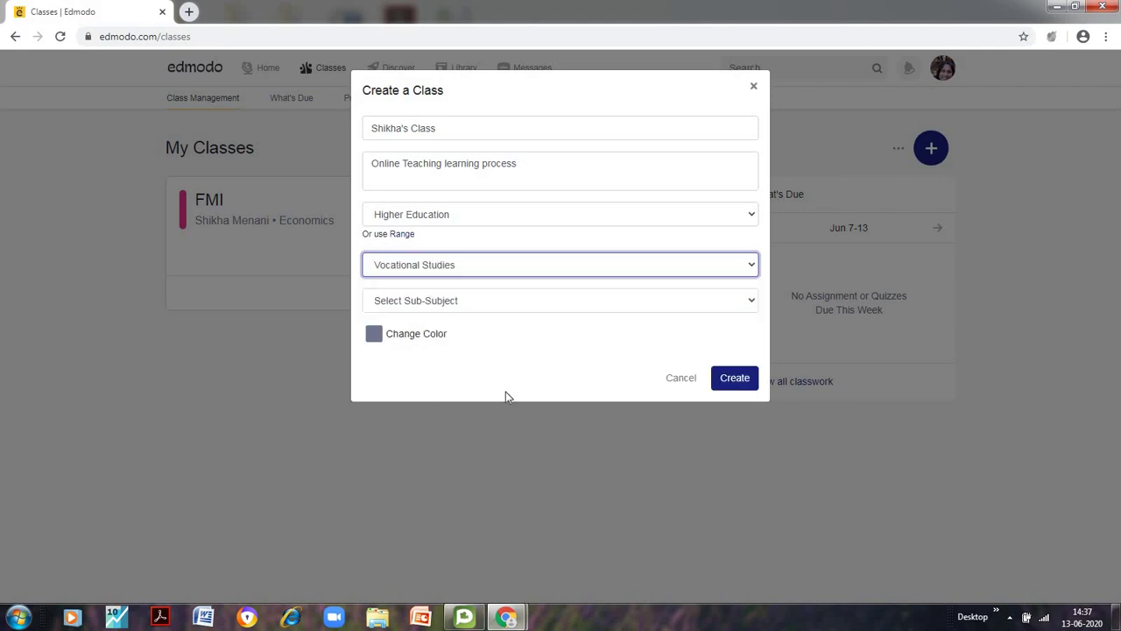
pyautogui.click(734, 378)
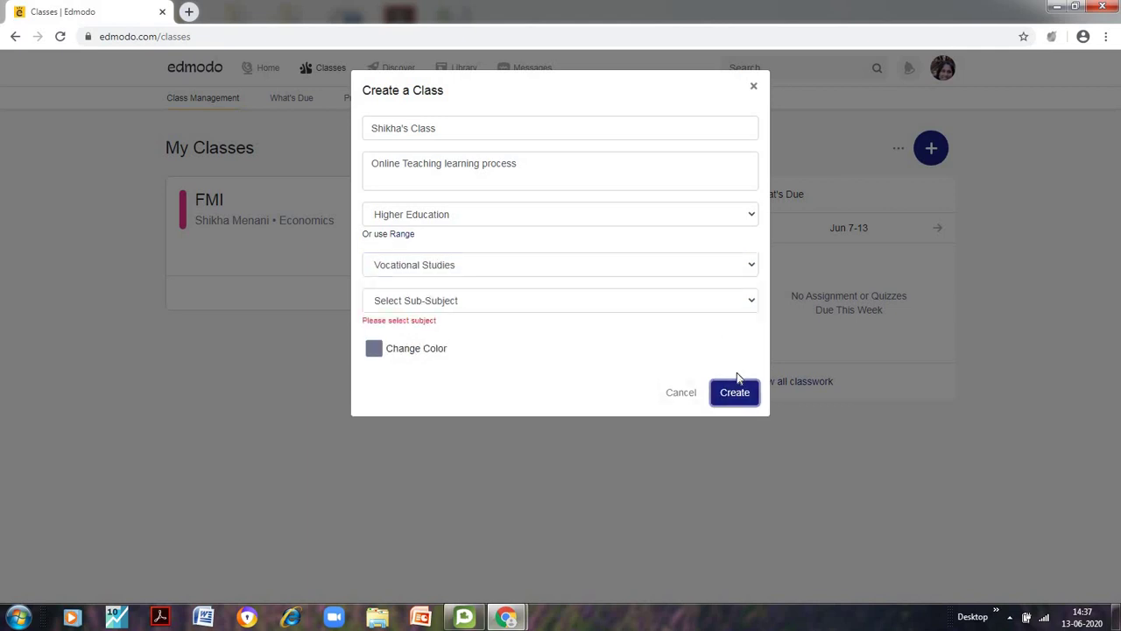
pyautogui.click(489, 310)
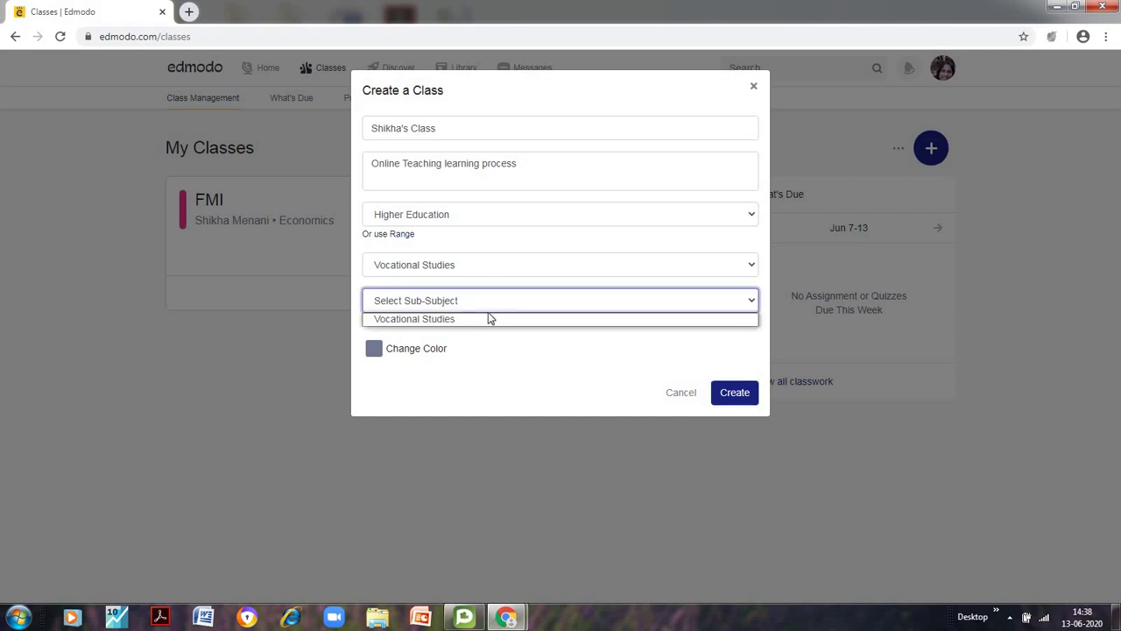
pyautogui.click(473, 323)
pyautogui.click(741, 381)
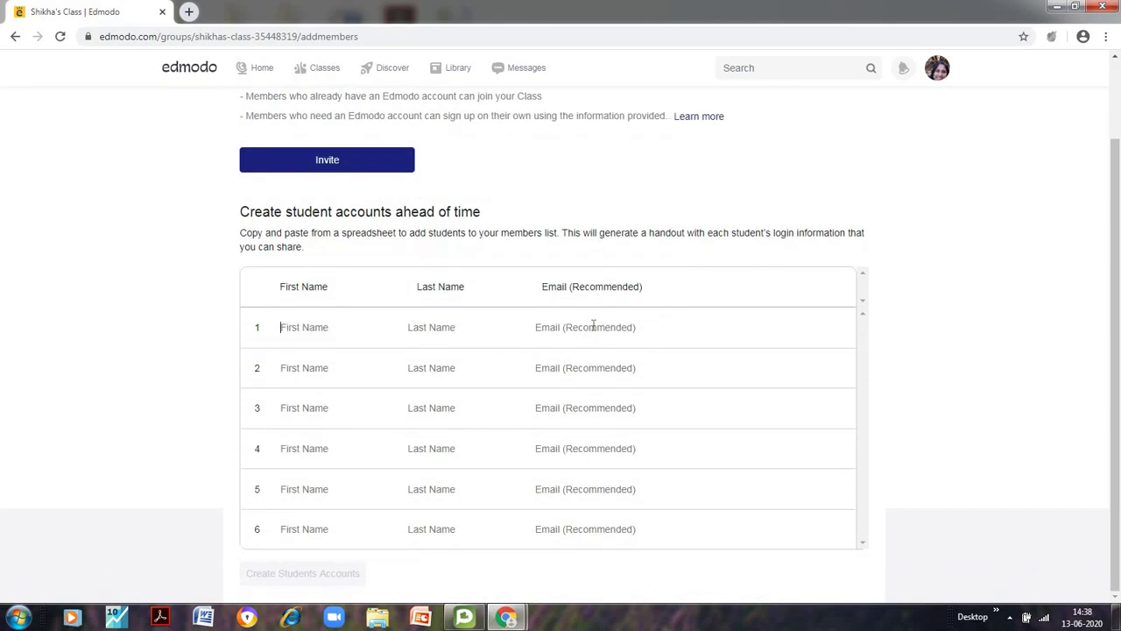
# Step: Skip adding student accounts and go to the class page via the To Class link
pyautogui.scroll(2, 3, 302)
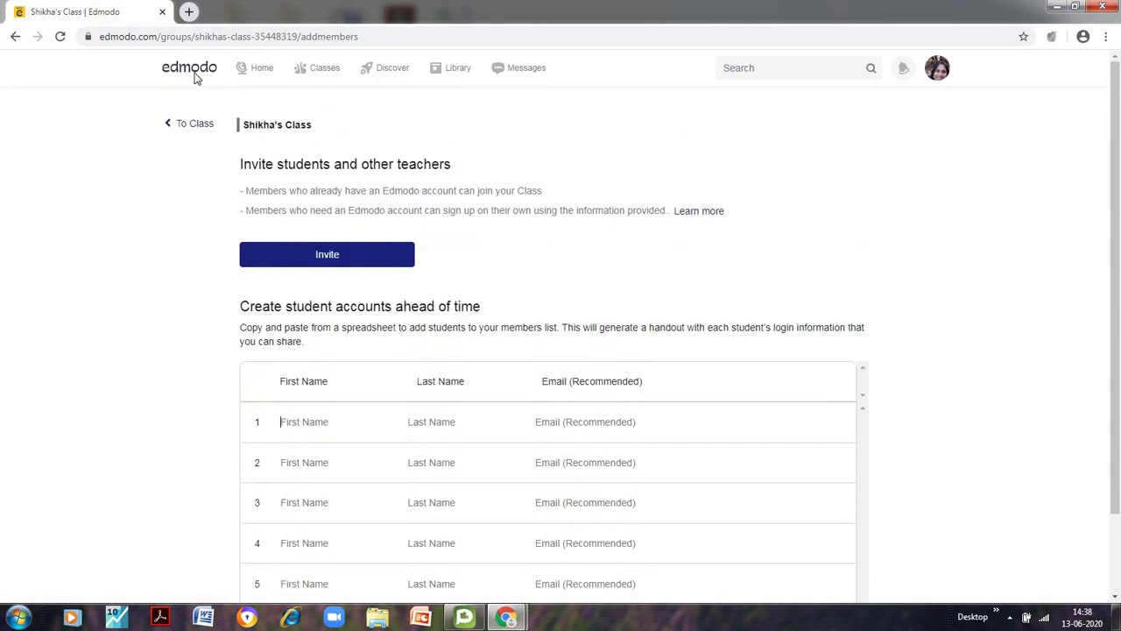
pyautogui.click(180, 127)
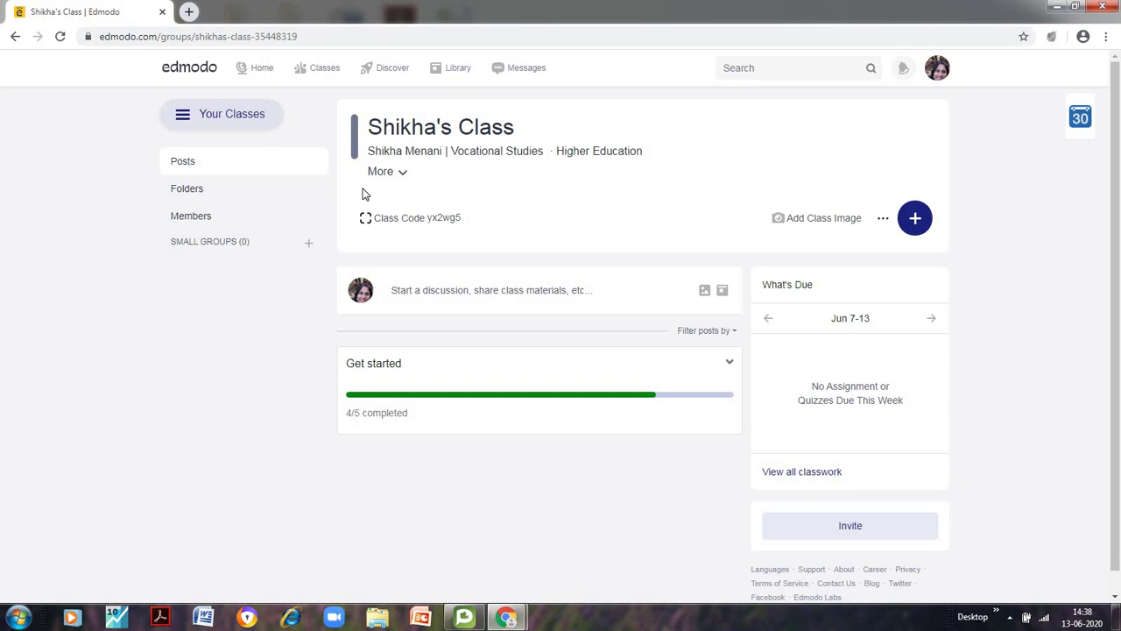
# Step: Copy the class join code, look over the PDF and email invite options, then close
pyautogui.click(402, 218)
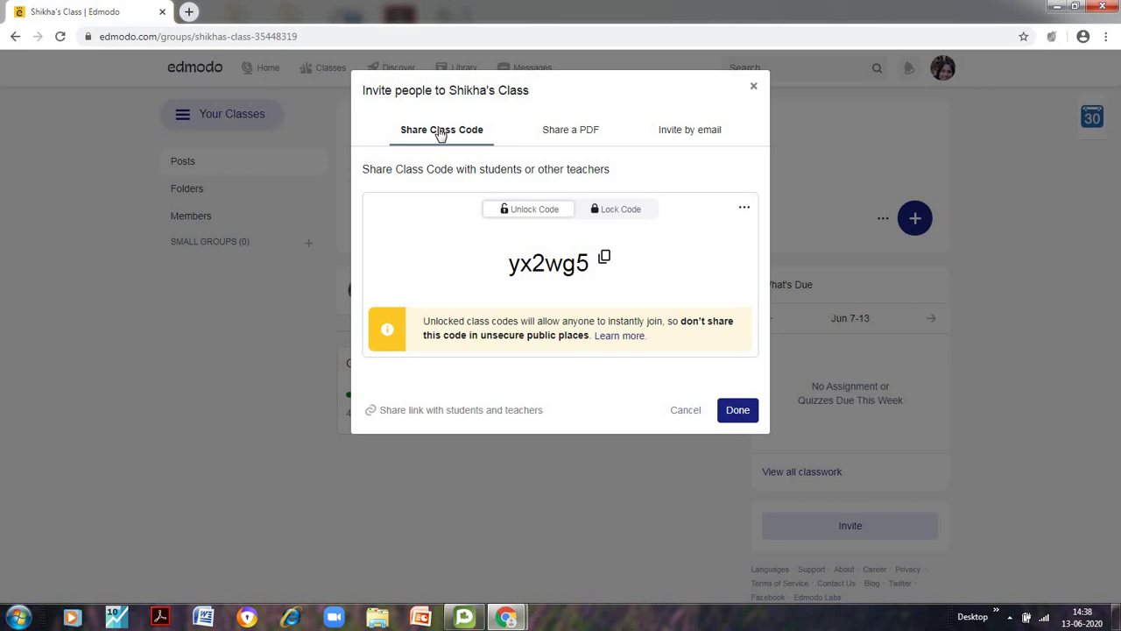
pyautogui.click(604, 259)
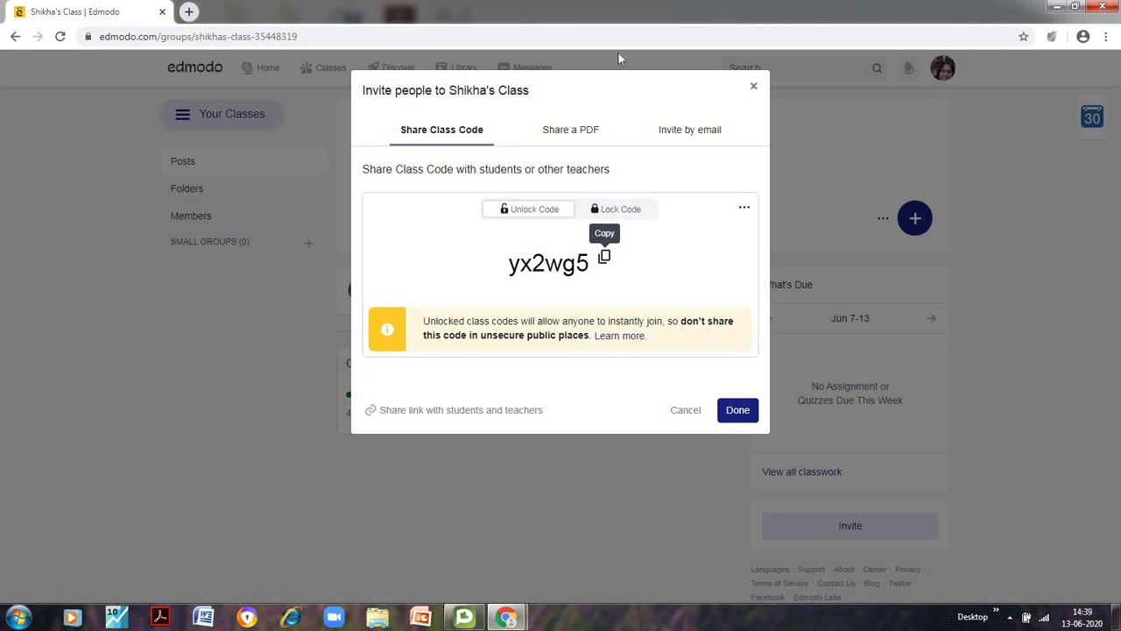
pyautogui.click(583, 141)
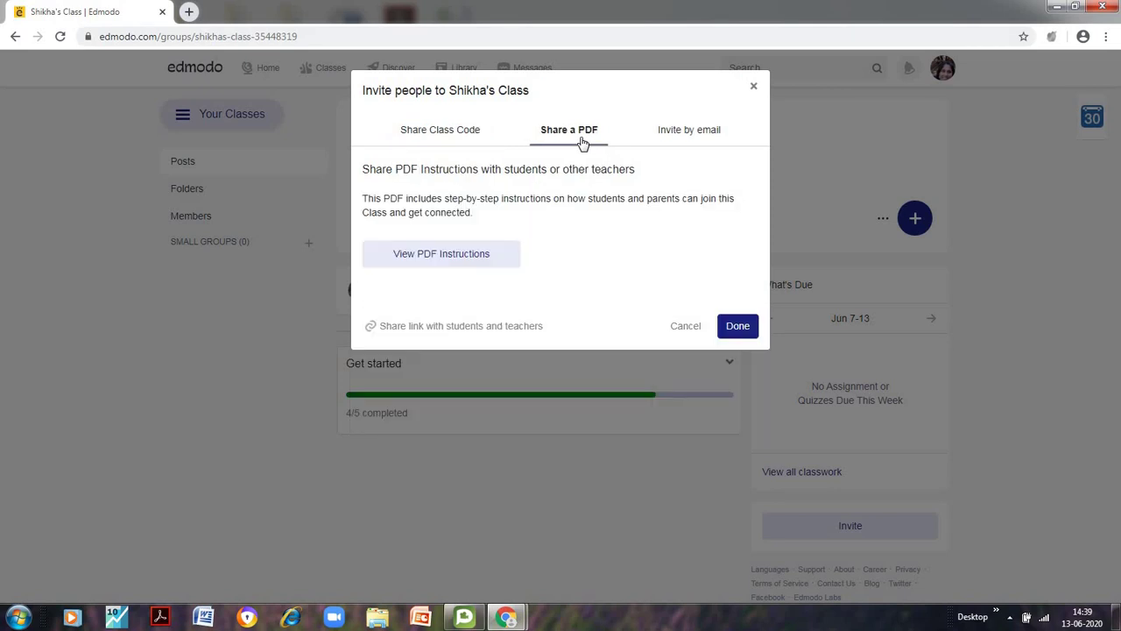
pyautogui.click(688, 138)
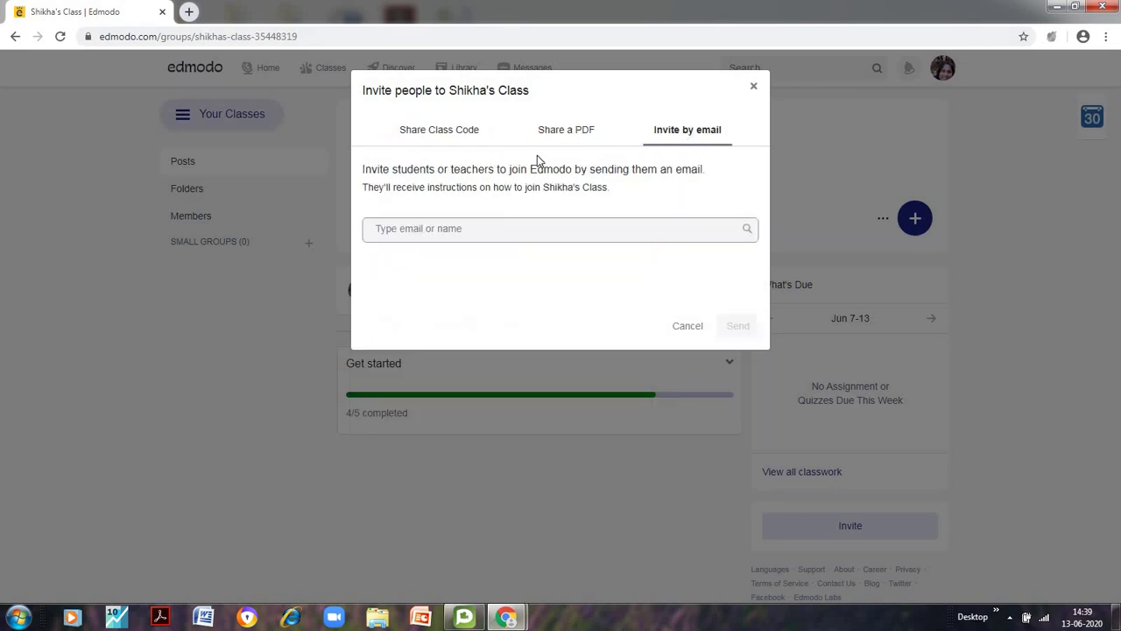
pyautogui.click(454, 136)
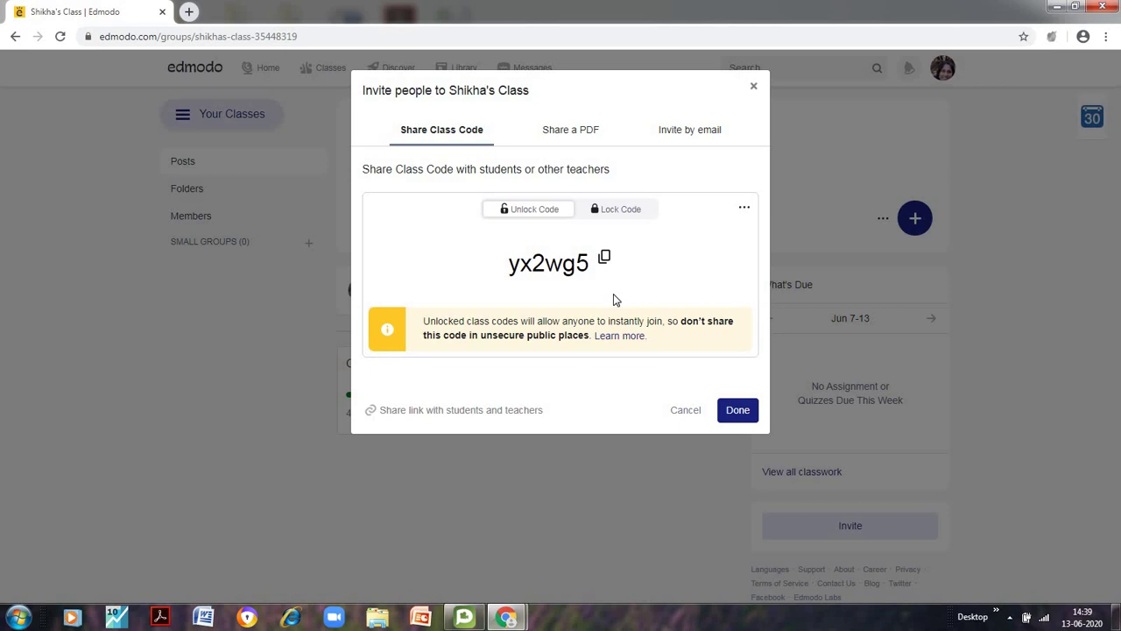
pyautogui.click(743, 413)
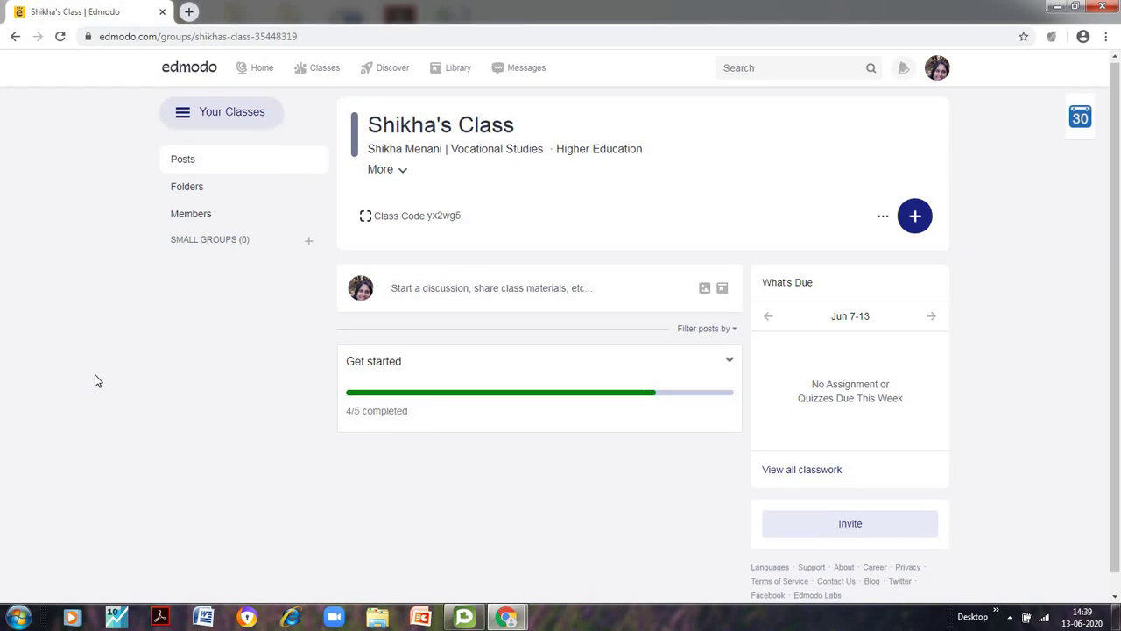
pyautogui.scroll(-1, 96, 377)
pyautogui.scroll(1, 97, 381)
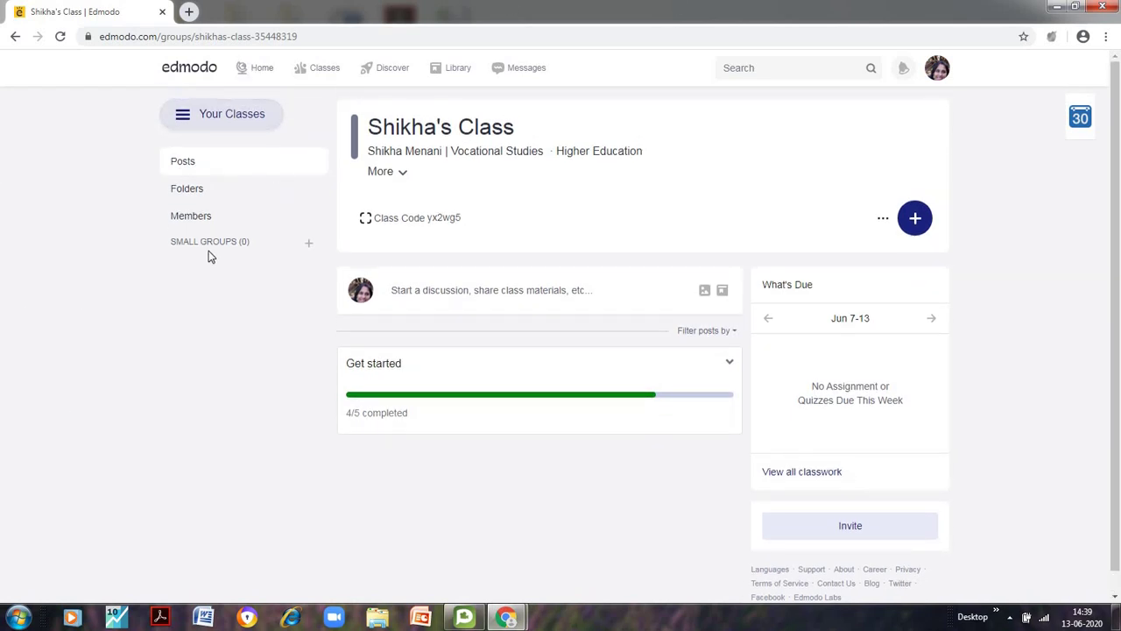
# Step: Upload image 4, the grass-and-house picture, as the class cover image and save it
pyautogui.click(883, 222)
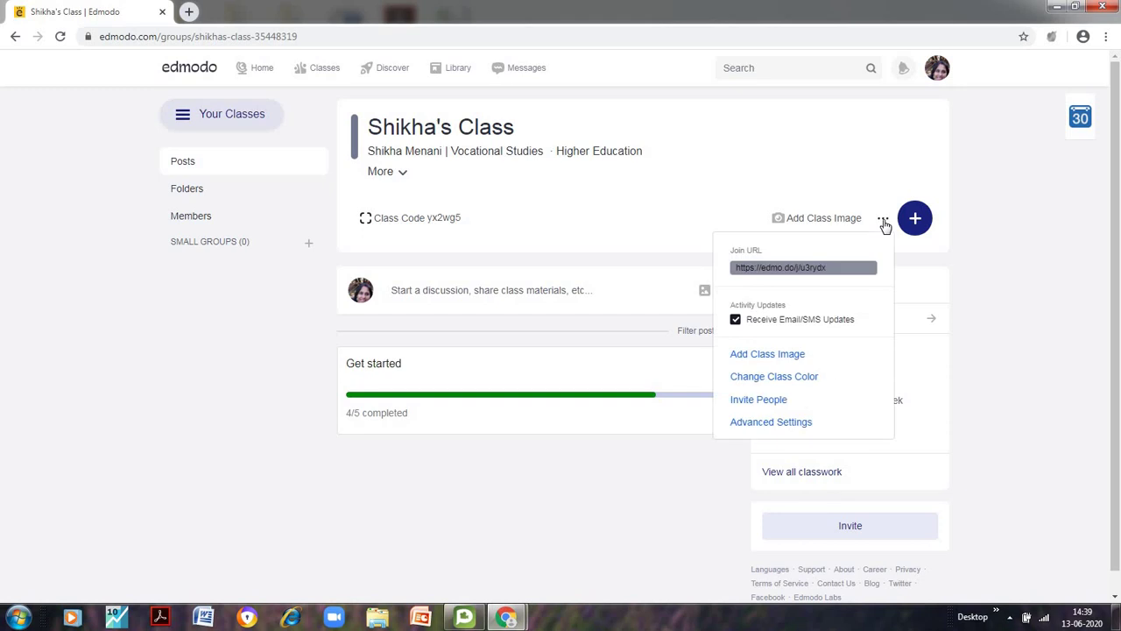
pyautogui.click(787, 354)
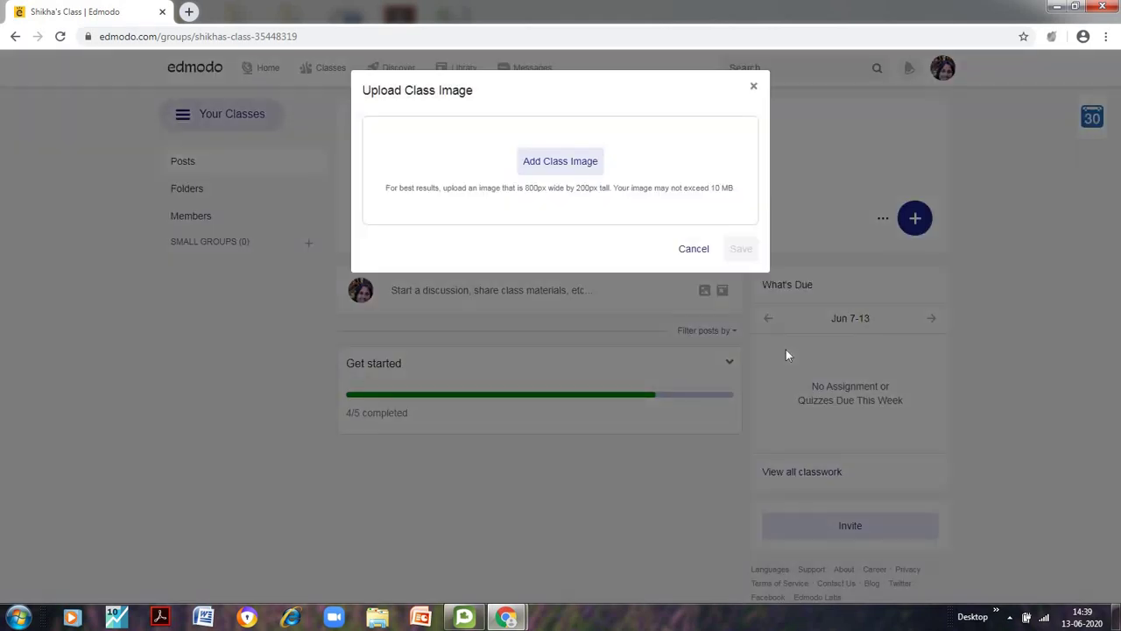
pyautogui.click(564, 171)
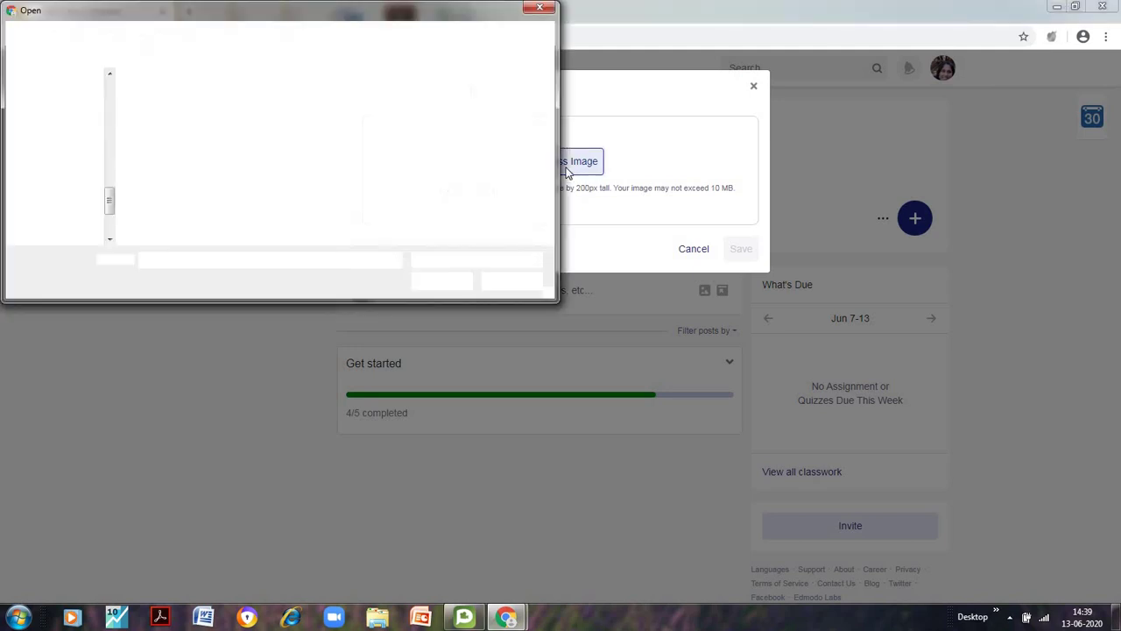
pyautogui.click(415, 102)
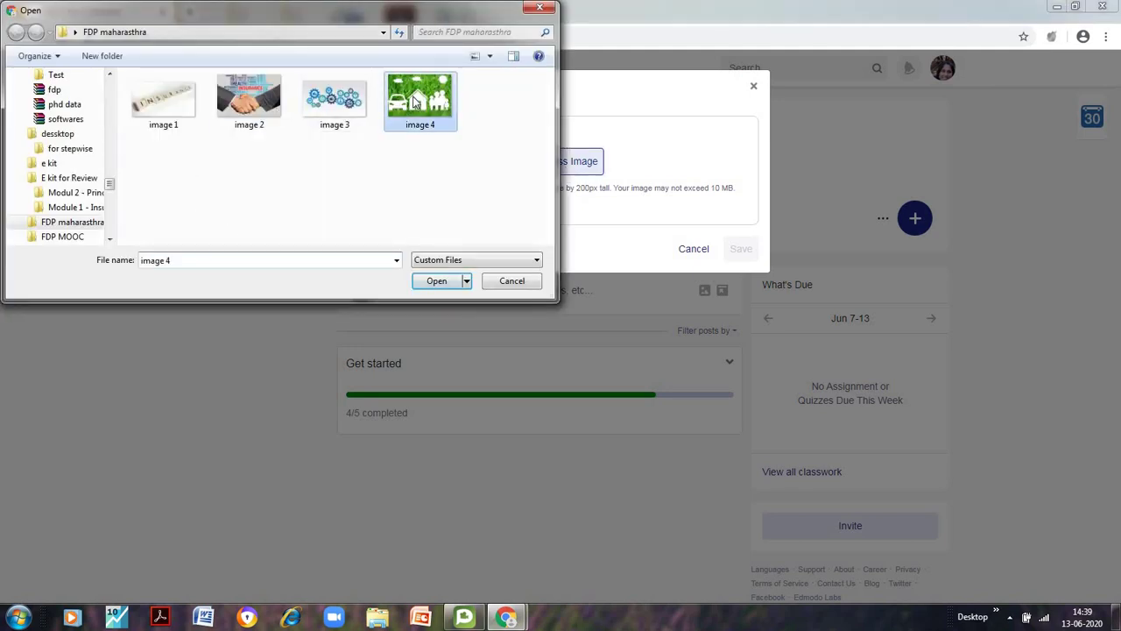
pyautogui.click(437, 283)
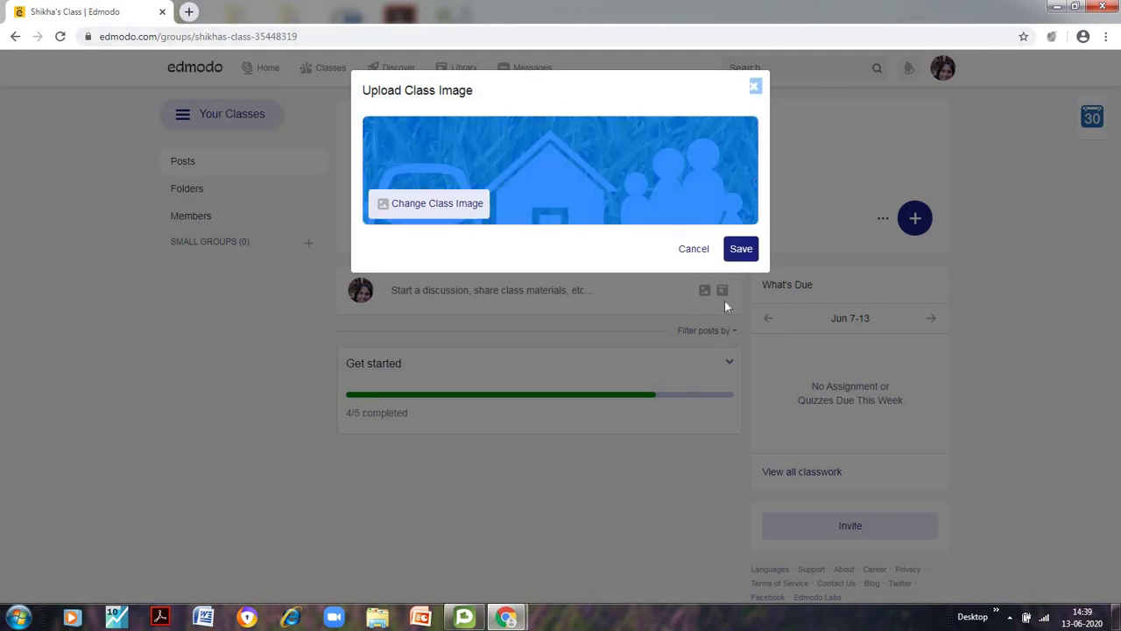
pyautogui.click(743, 245)
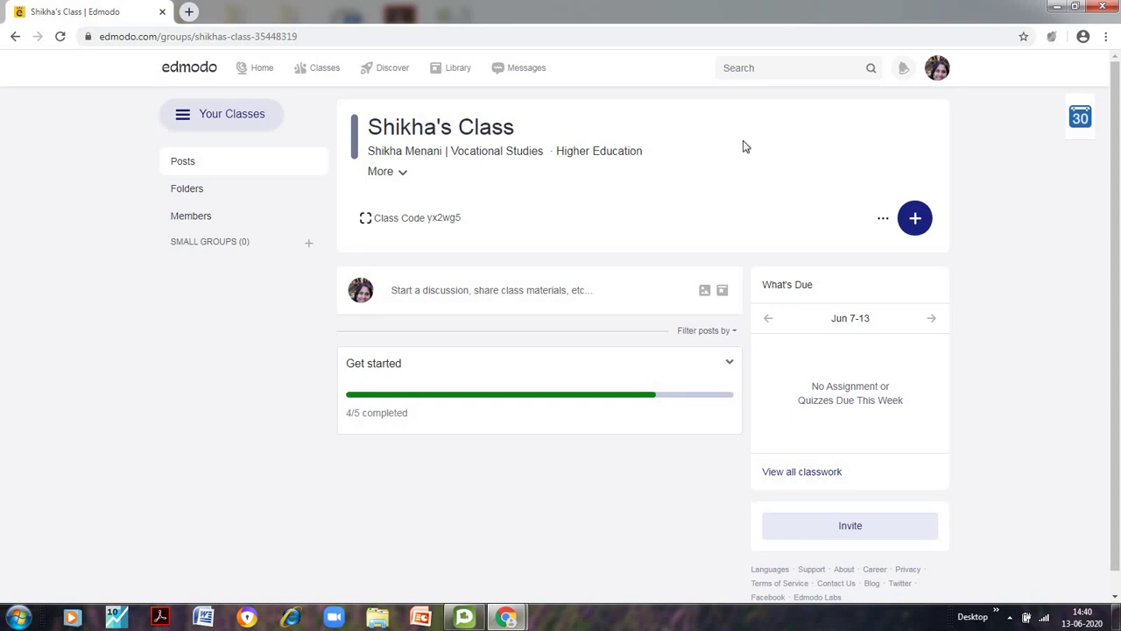
# Step: Choose the light blue swatch under Change Class Color and save it
pyautogui.click(884, 219)
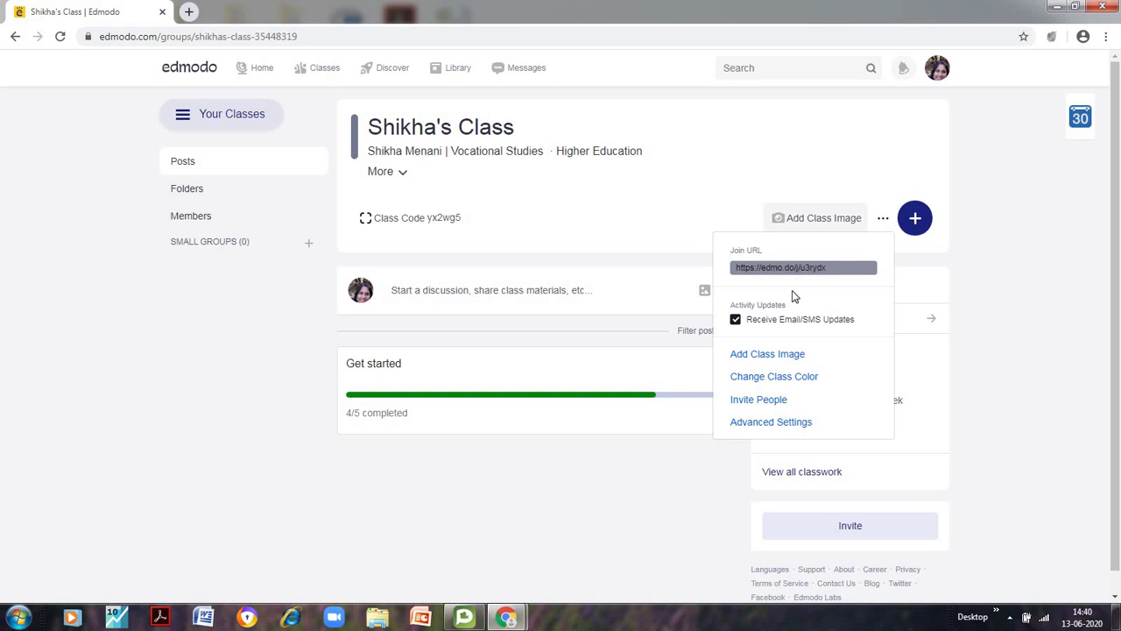
pyautogui.click(786, 382)
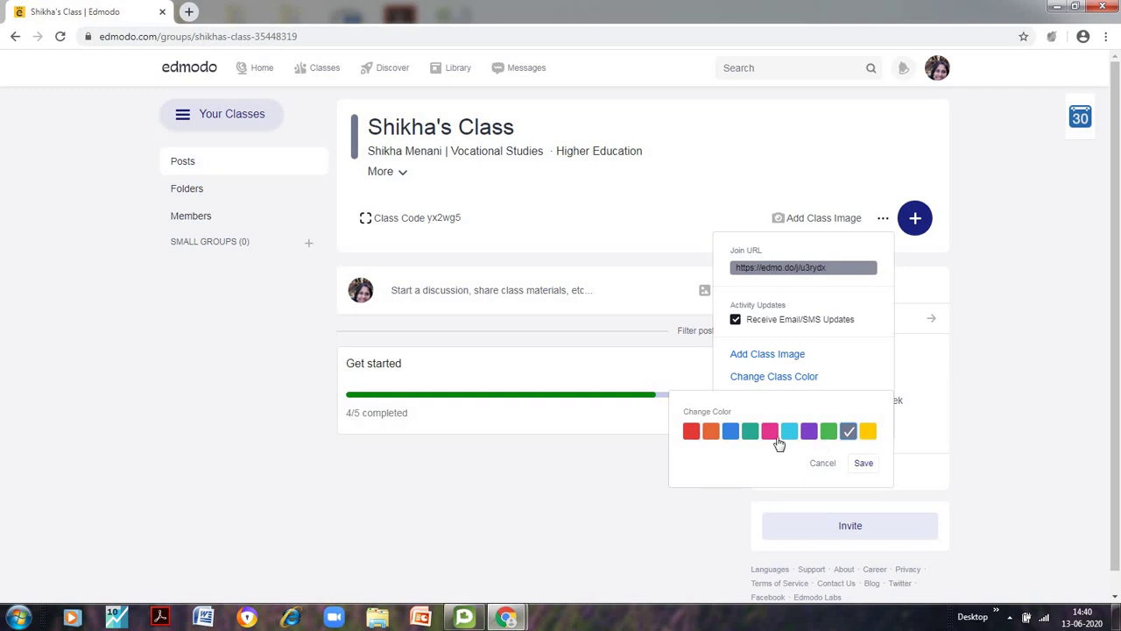
pyautogui.click(790, 431)
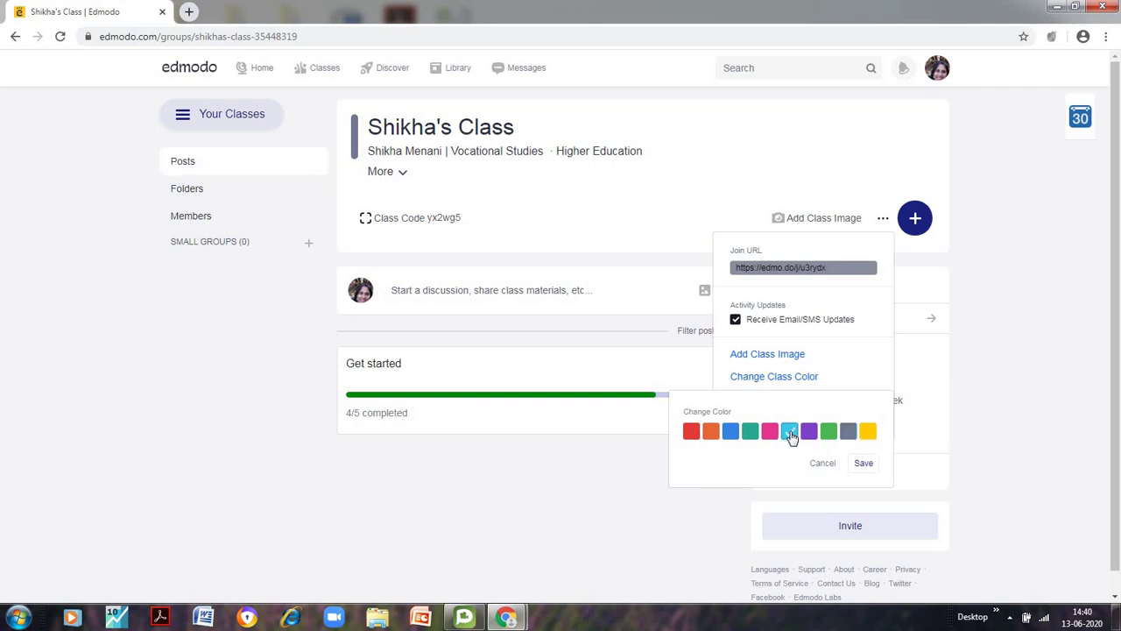
pyautogui.click(863, 464)
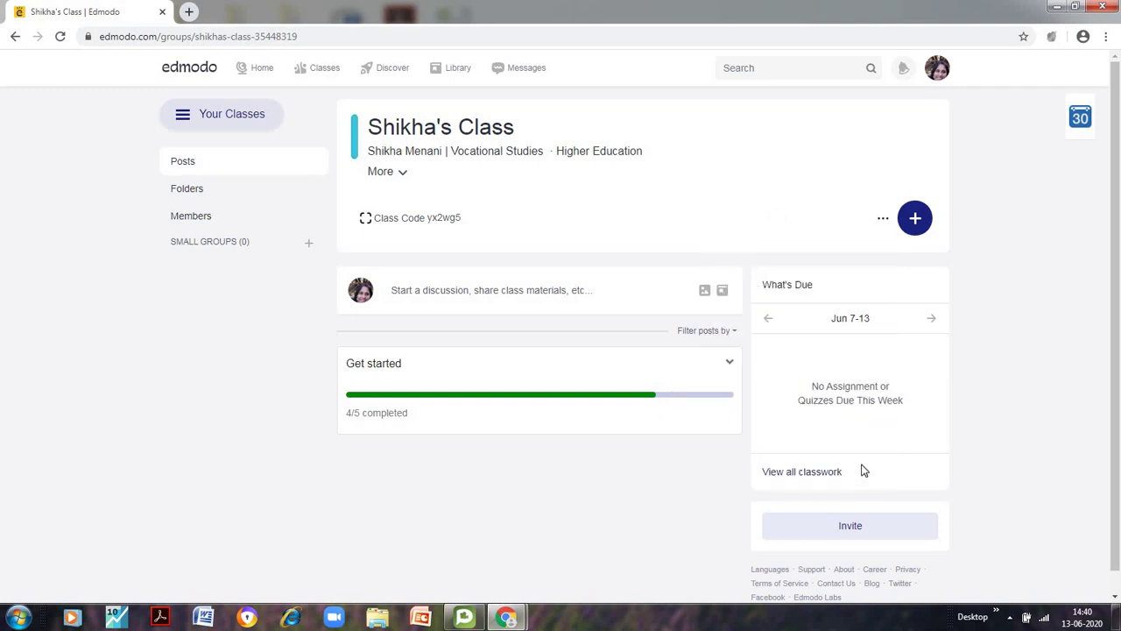
# Step: Recheck the class colour choices, then bring the class options list back up
pyautogui.click(885, 220)
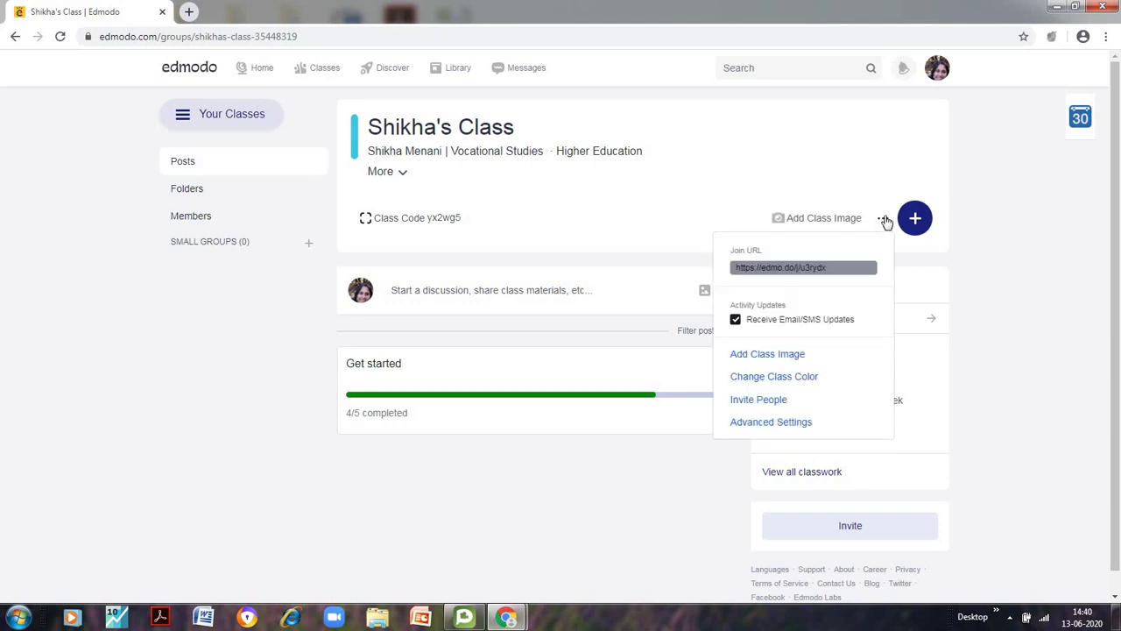
pyautogui.click(760, 402)
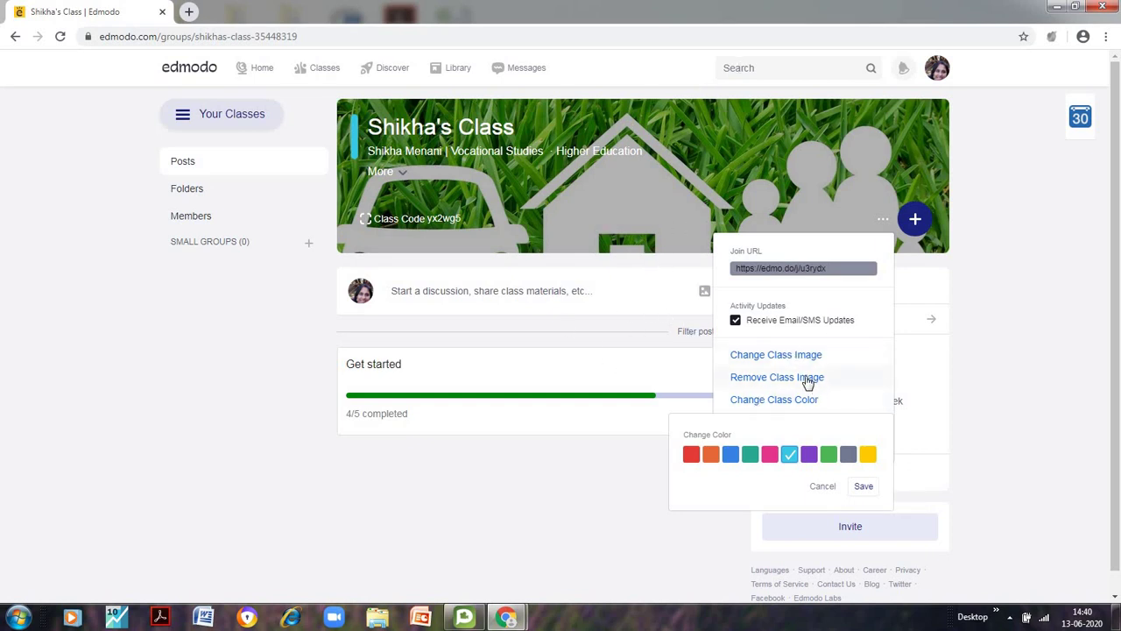
pyautogui.click(884, 221)
pyautogui.click(884, 222)
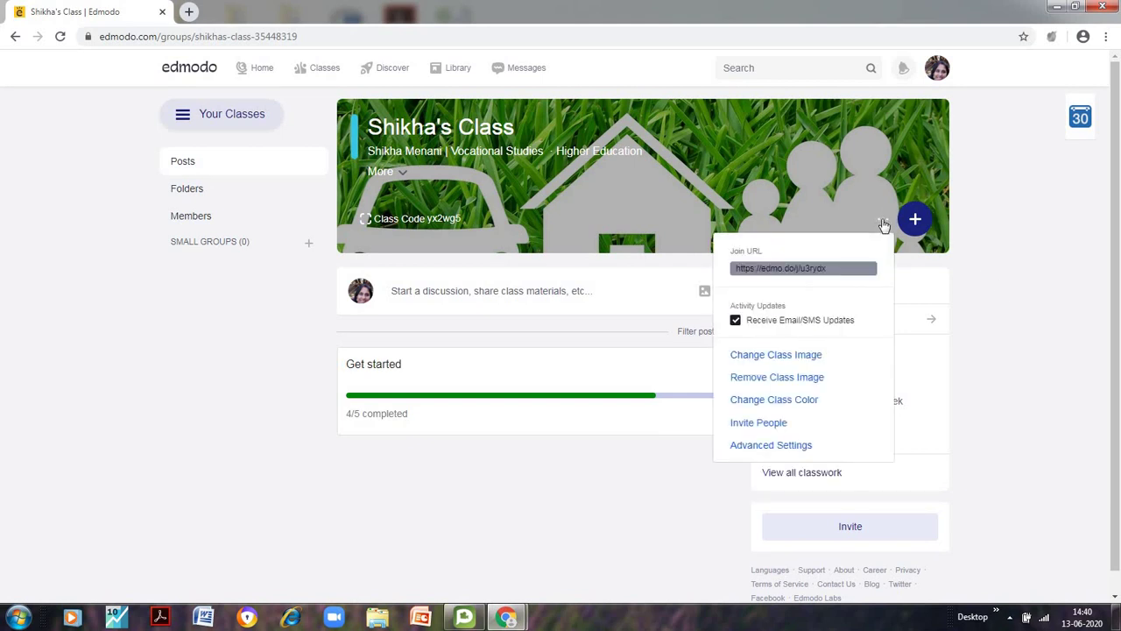
# Step: Confirm Higher Education, Vocational Studies and the description in Advanced Settings, then save
pyautogui.click(768, 447)
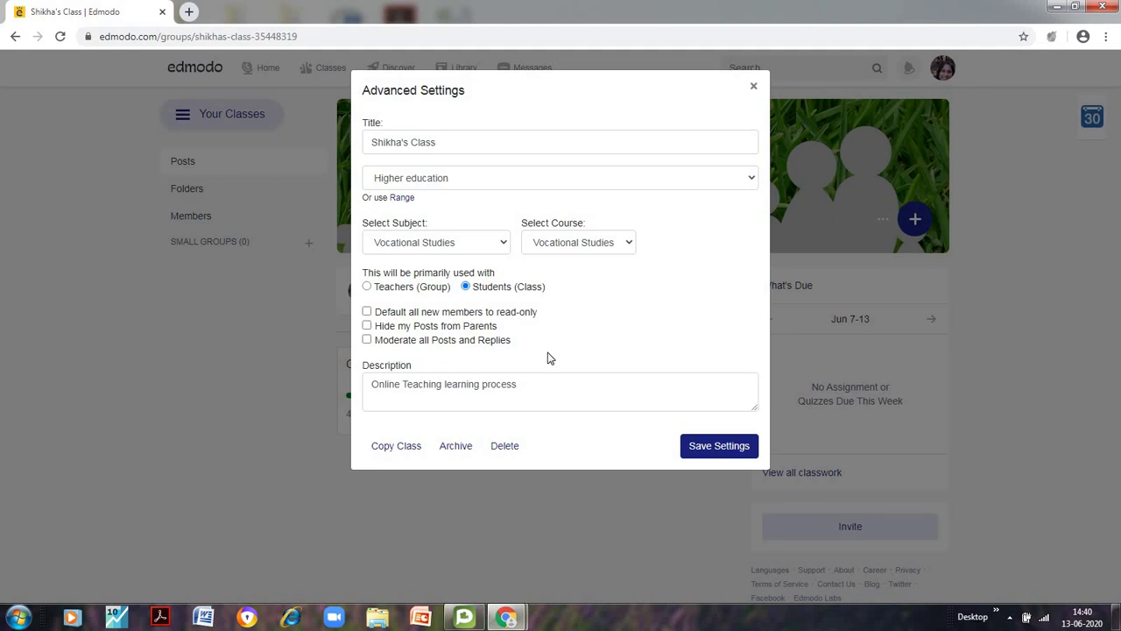
pyautogui.click(722, 447)
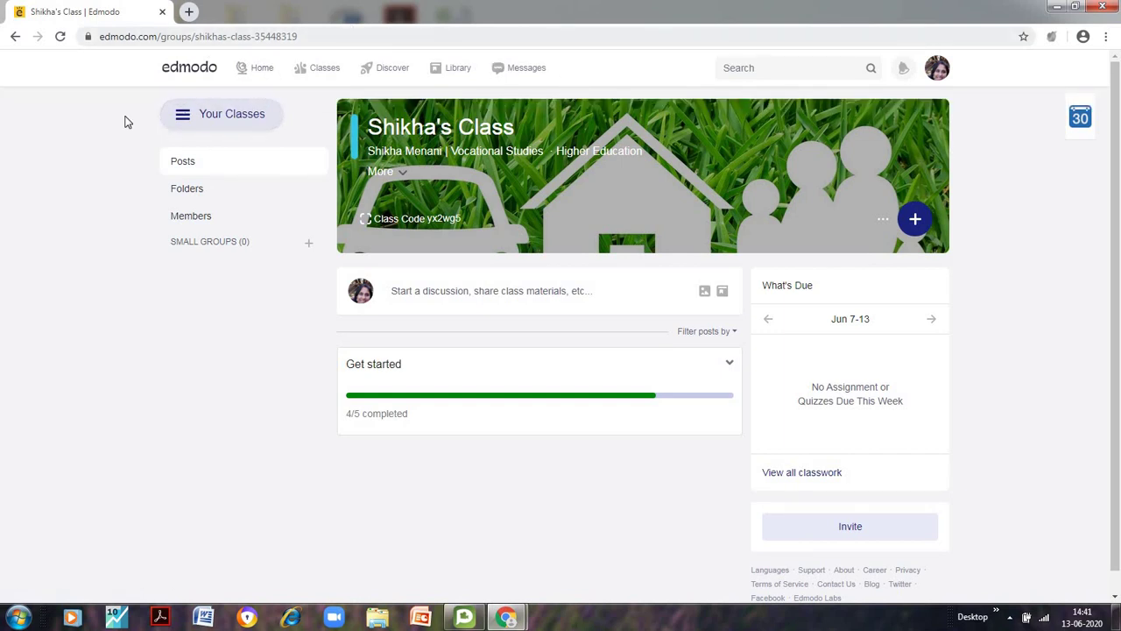
# Step: Post 'Hello and Welcome to the class' from the Home feed
pyautogui.click(262, 70)
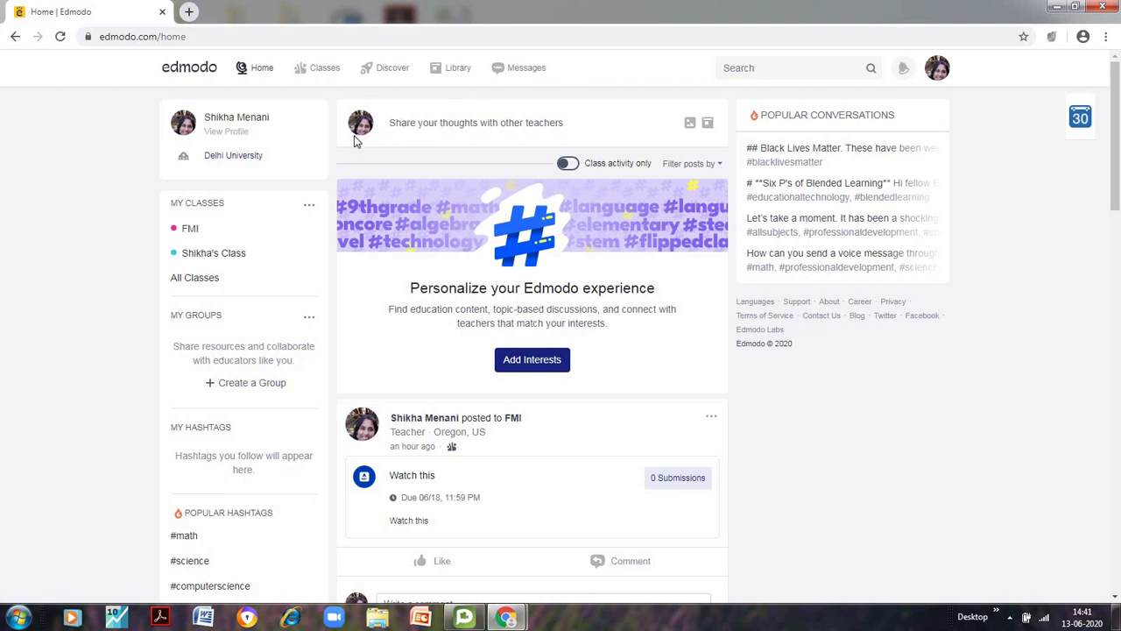
pyautogui.click(445, 122)
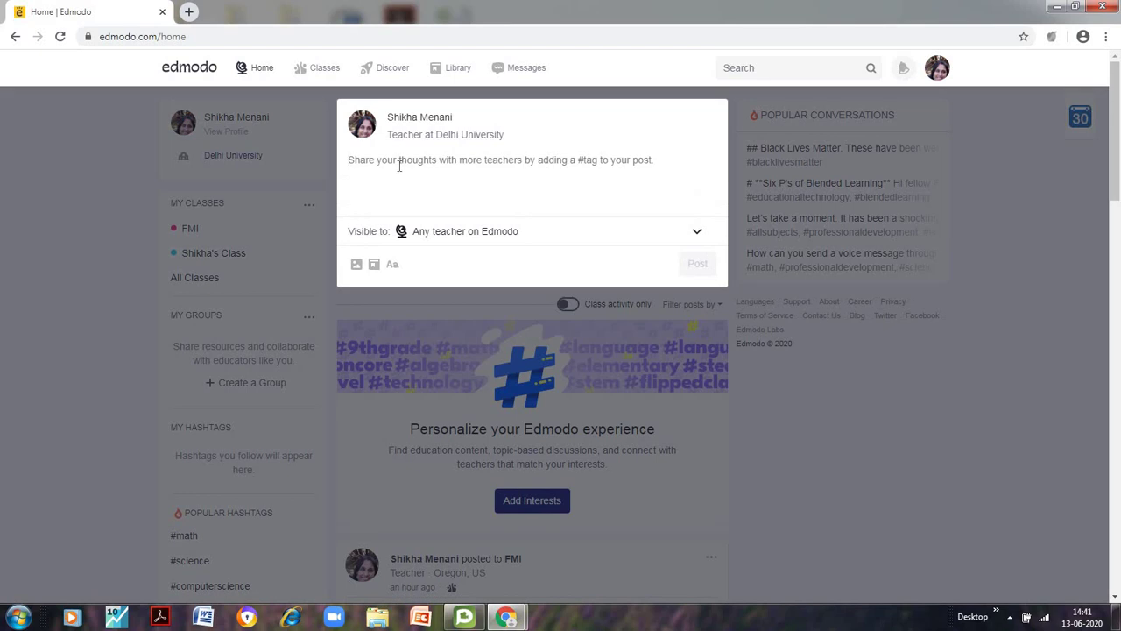
pyautogui.write('Hello and Welcome to the class')
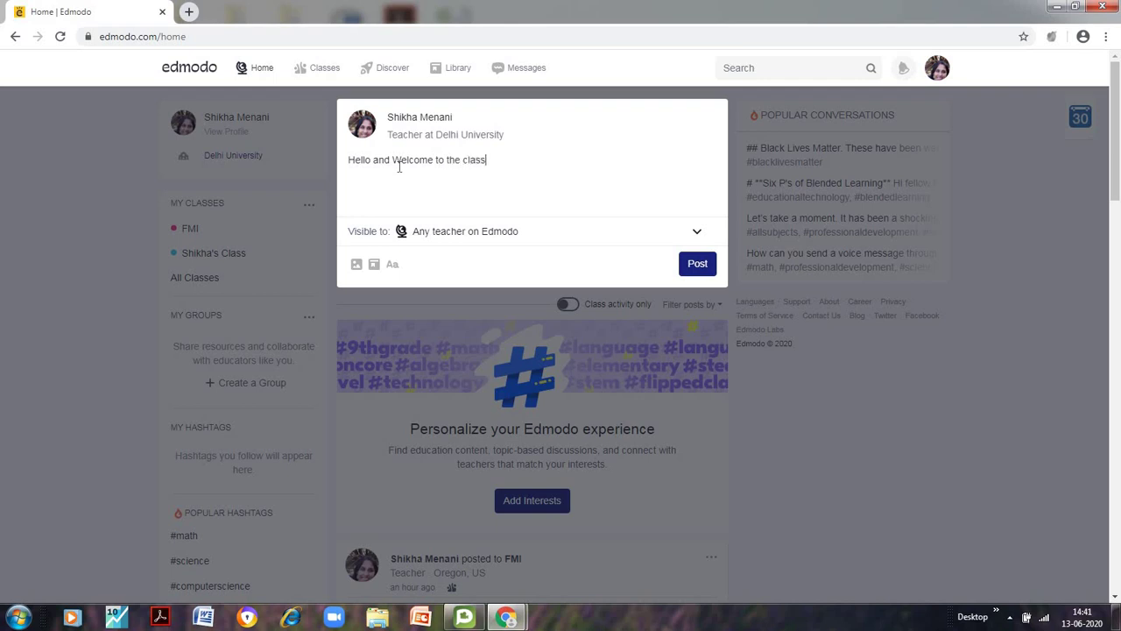
pyautogui.click(699, 265)
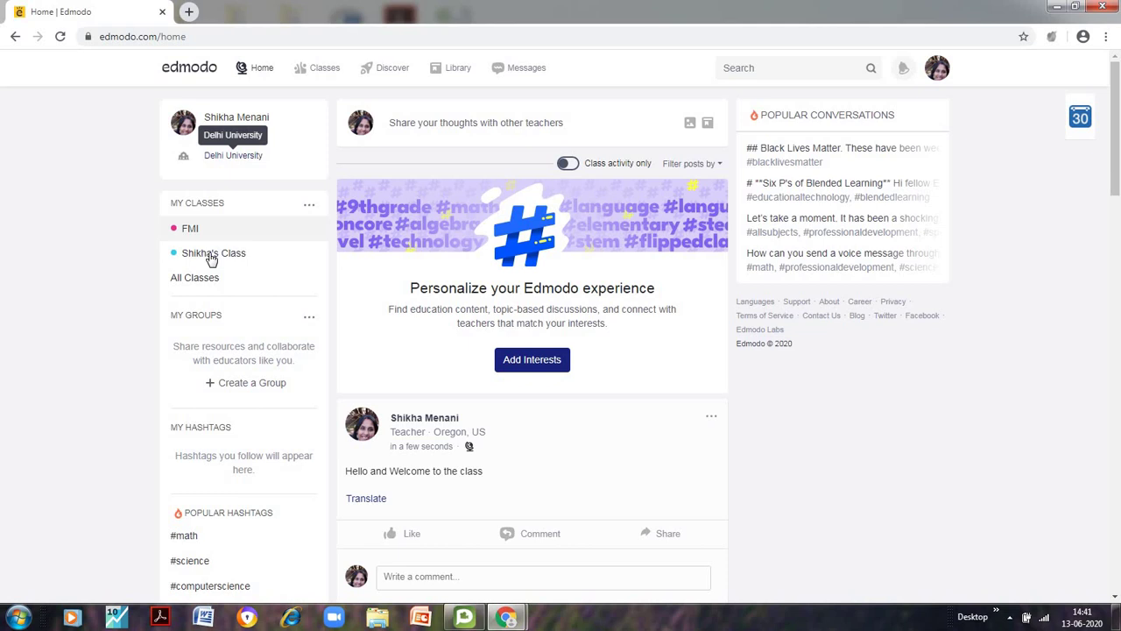
# Step: Open Shikha's Class and check the welcome post's options menu and comment box without changing anything
pyautogui.click(211, 254)
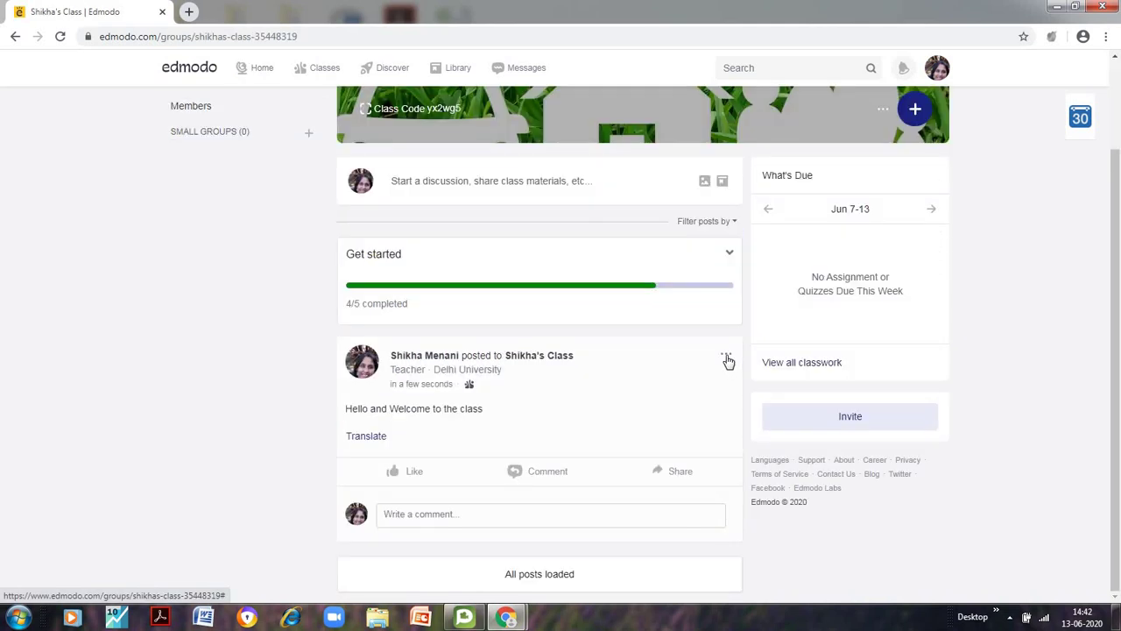
pyautogui.click(727, 358)
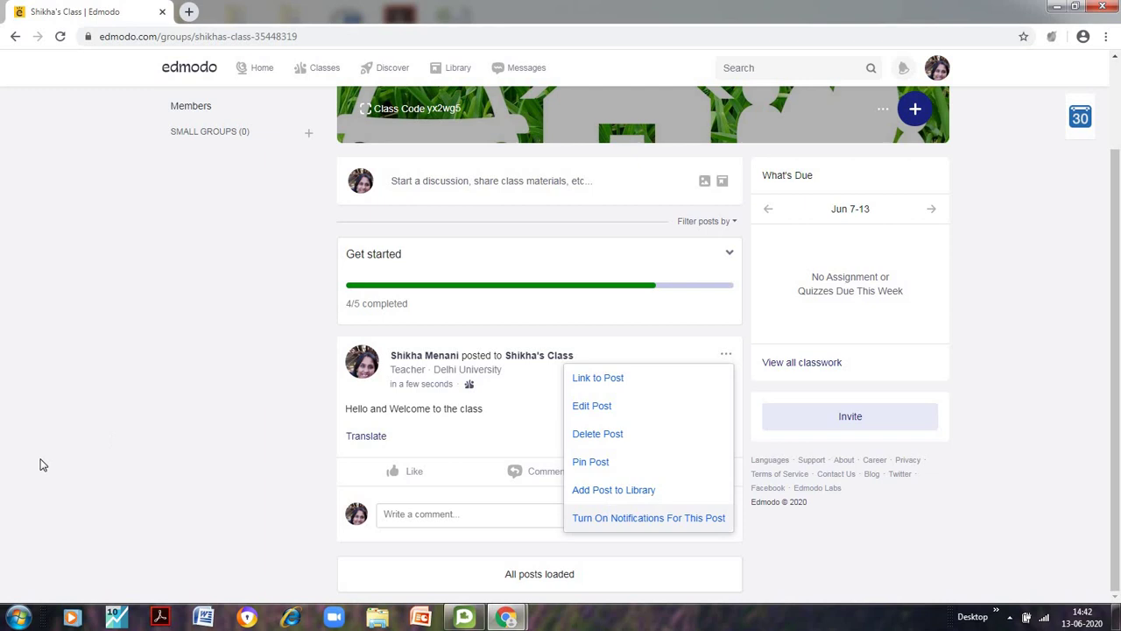
pyautogui.click(133, 493)
pyautogui.click(404, 514)
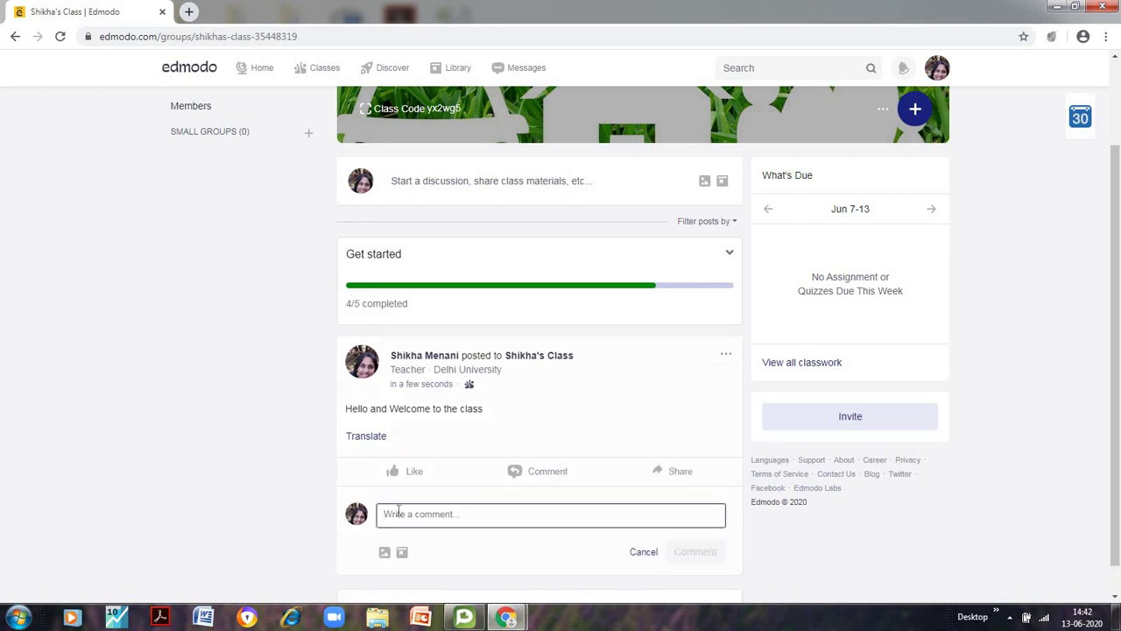
pyautogui.click(38, 366)
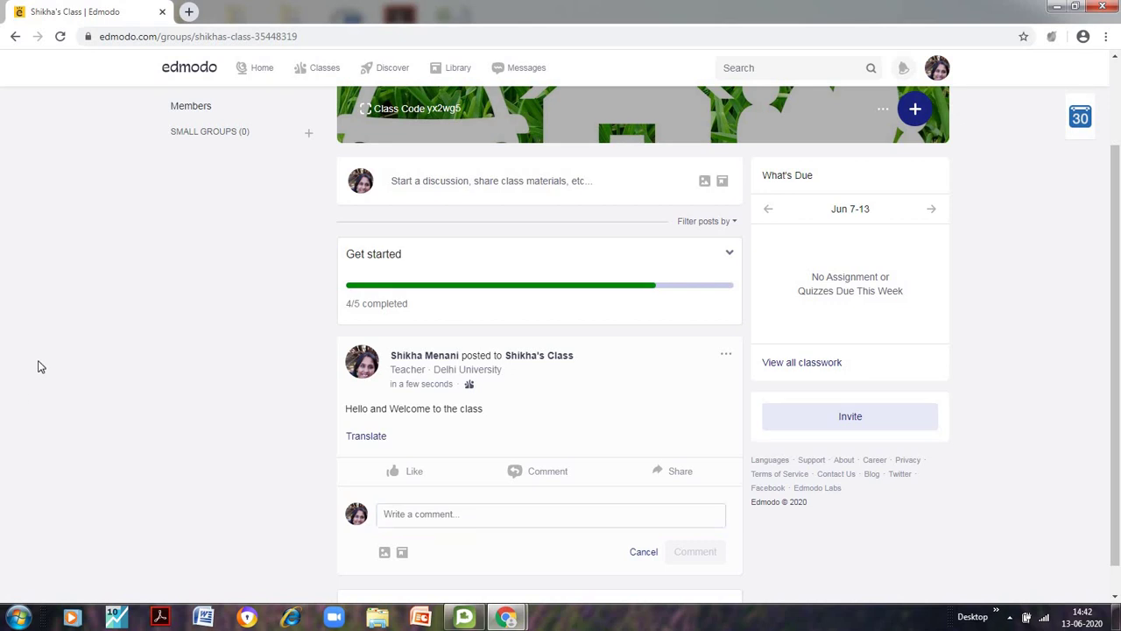
pyautogui.scroll(2, 1066, 250)
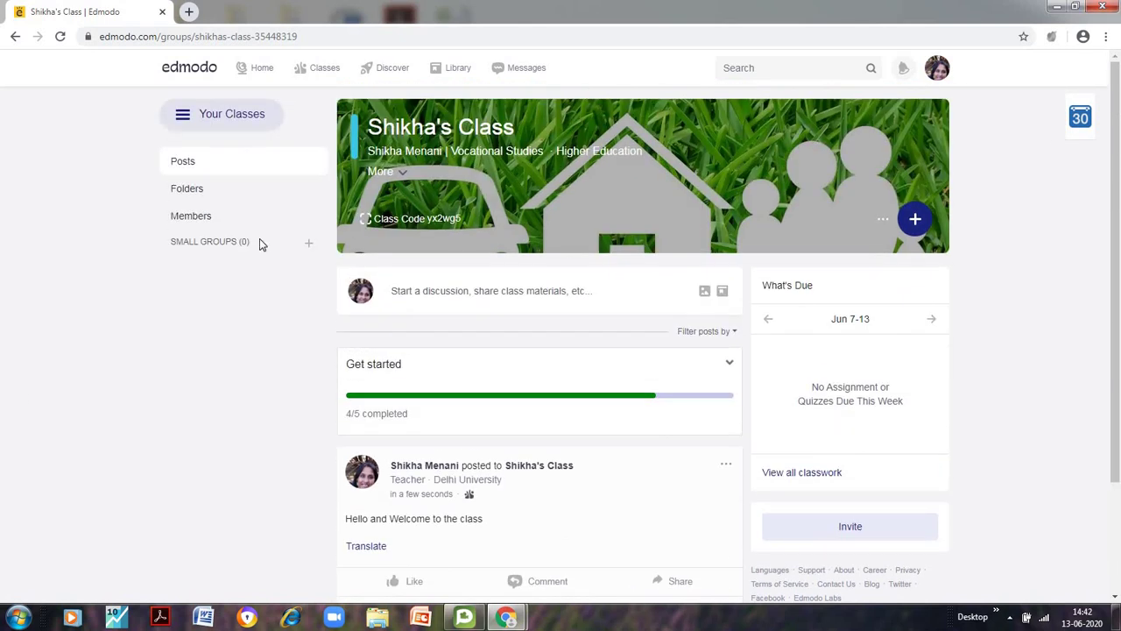
# Step: Visit the Class Management, What's Due and Progress pages from the Classes menu
pyautogui.moveTo(319, 72)
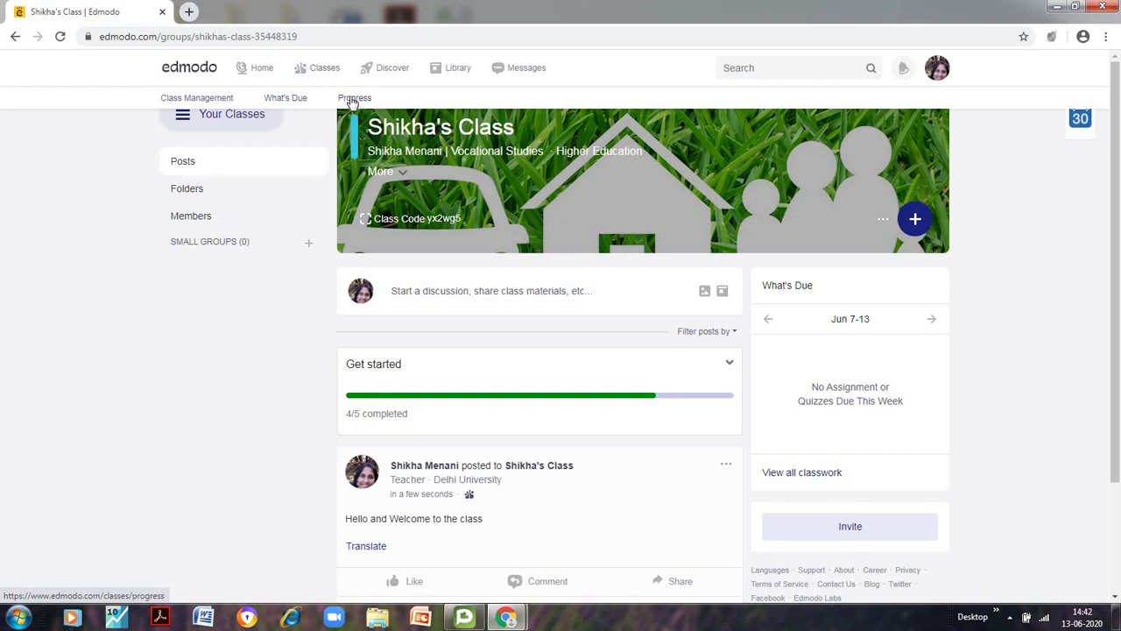
pyautogui.click(208, 97)
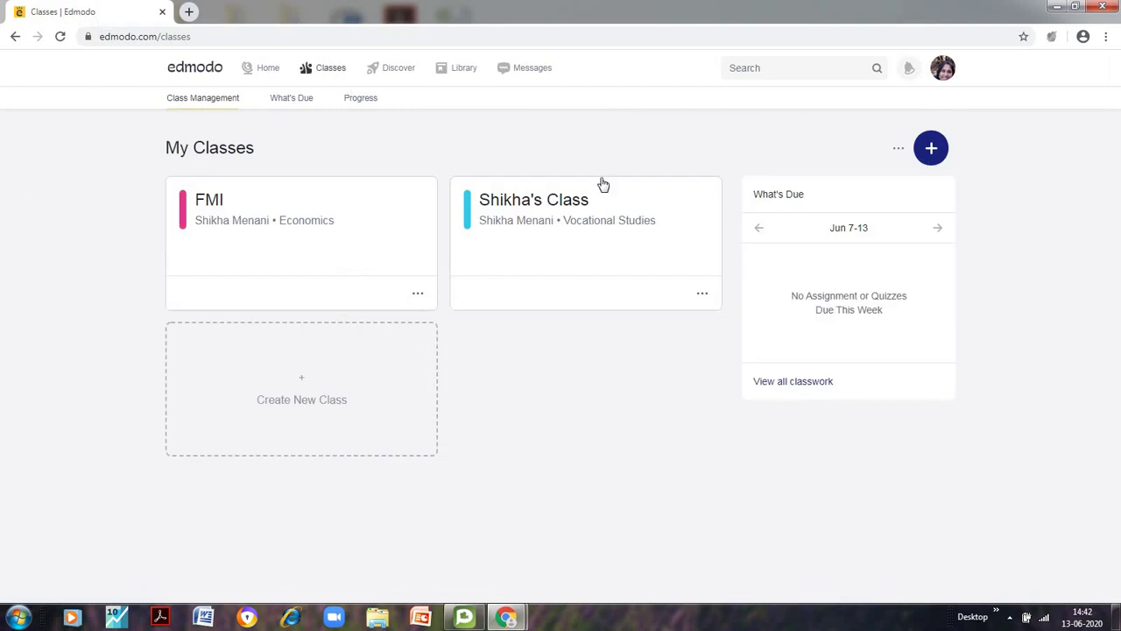
pyautogui.click(292, 99)
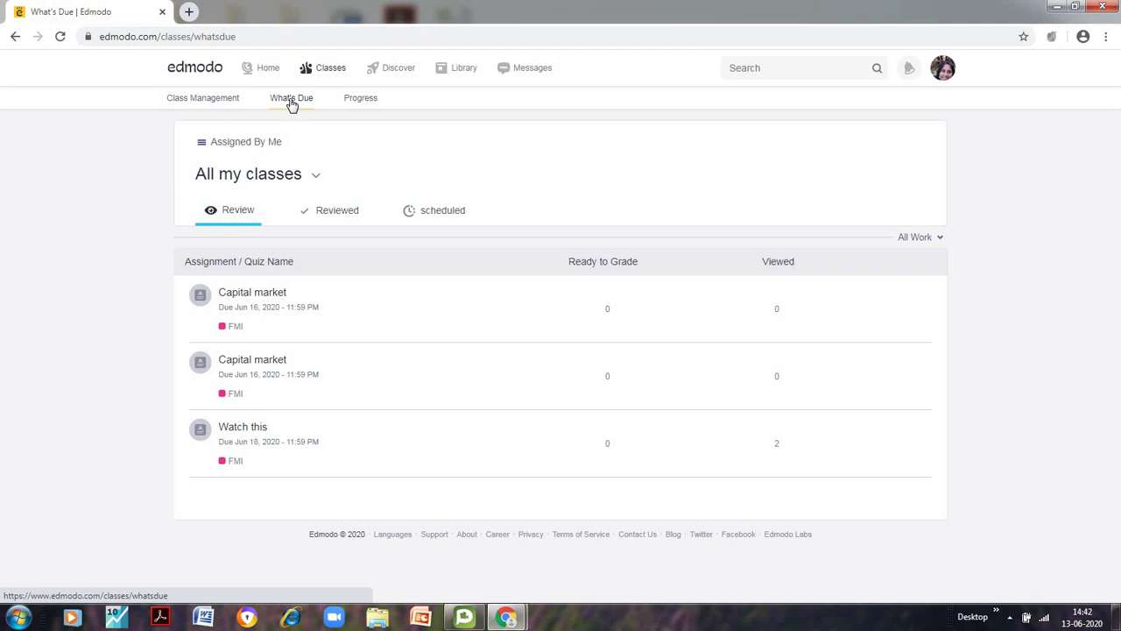
pyautogui.click(362, 103)
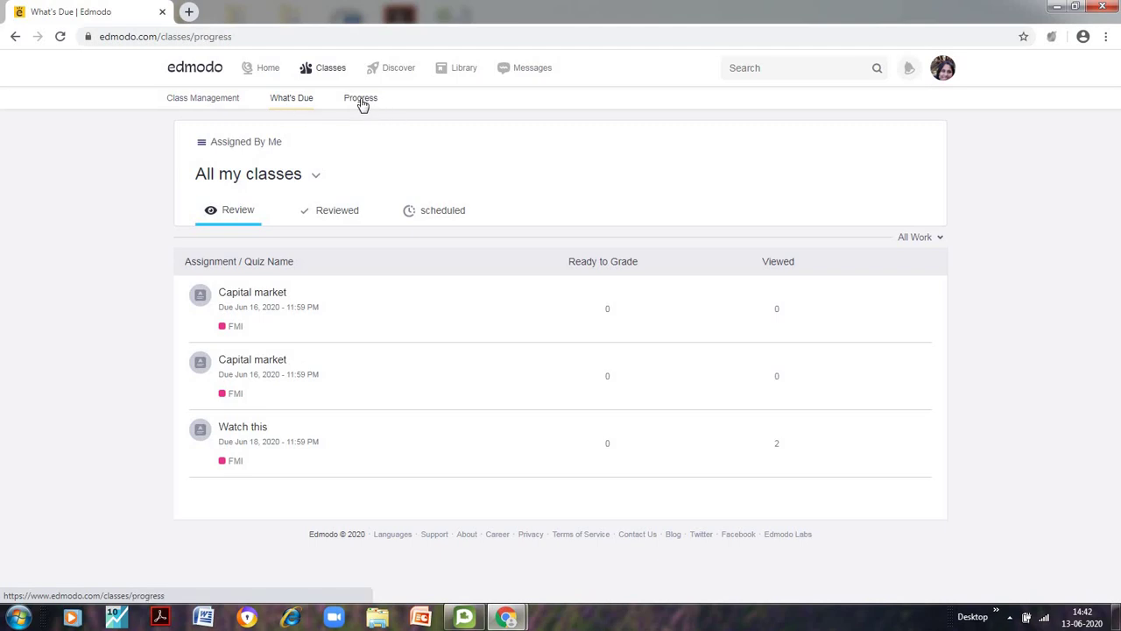